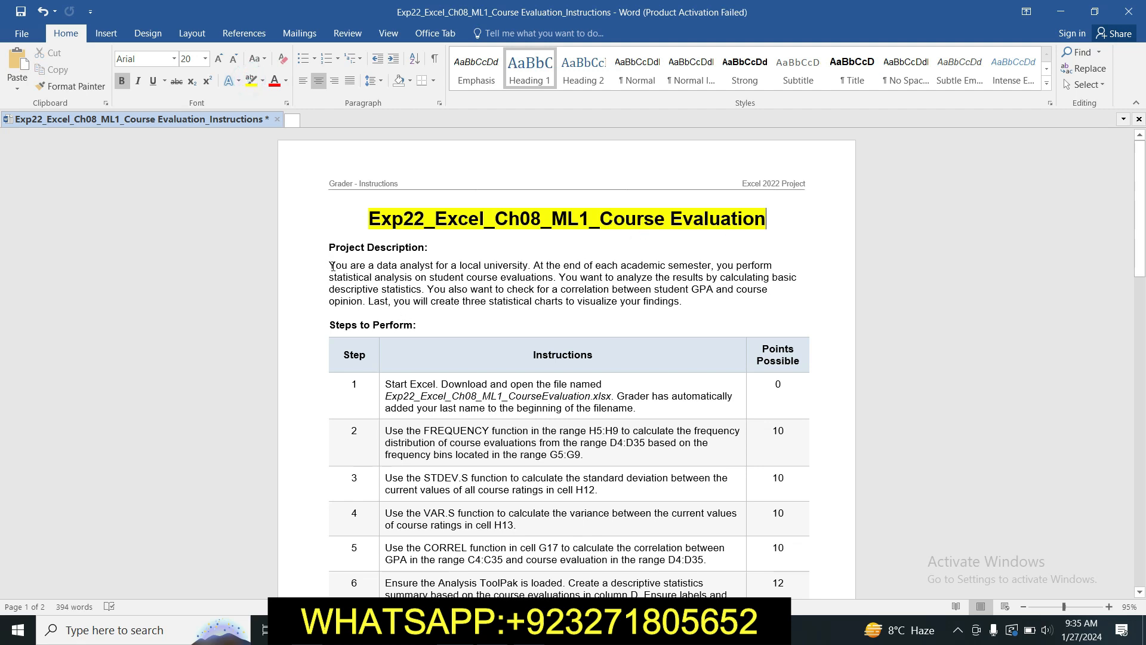
Step: Highlight the project description paragraph and the step 1 instruction in yellow
{"action": "left_click_drag", "start_coordinate": [329, 264], "coordinate": [686, 309]}
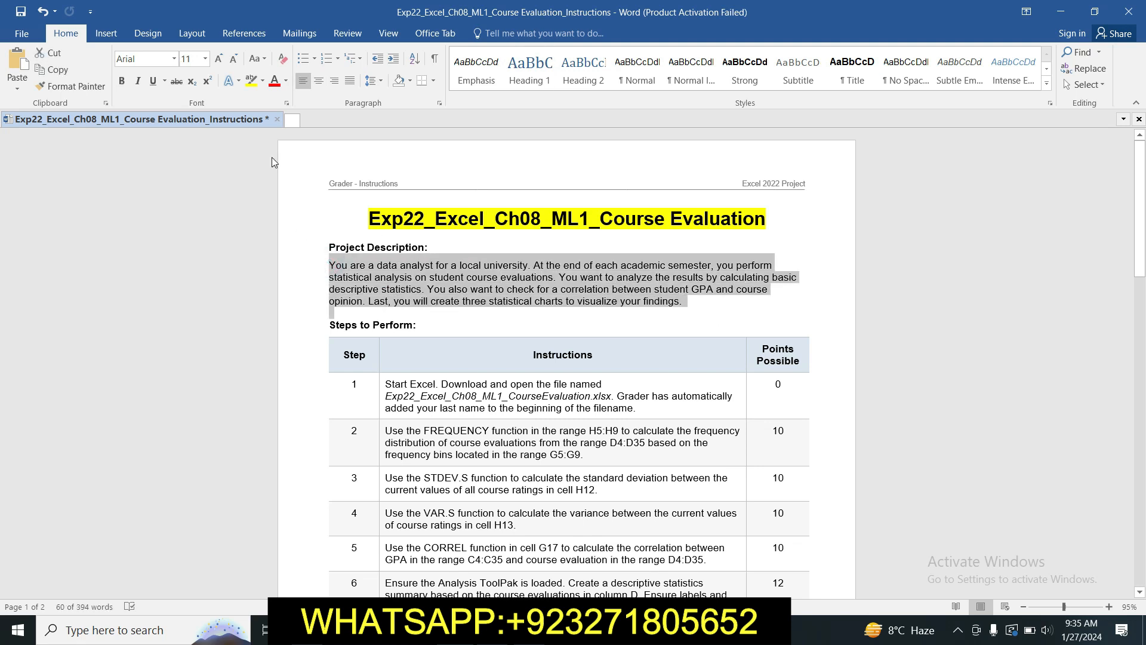
{"action": "left_click", "coordinate": [251, 82]}
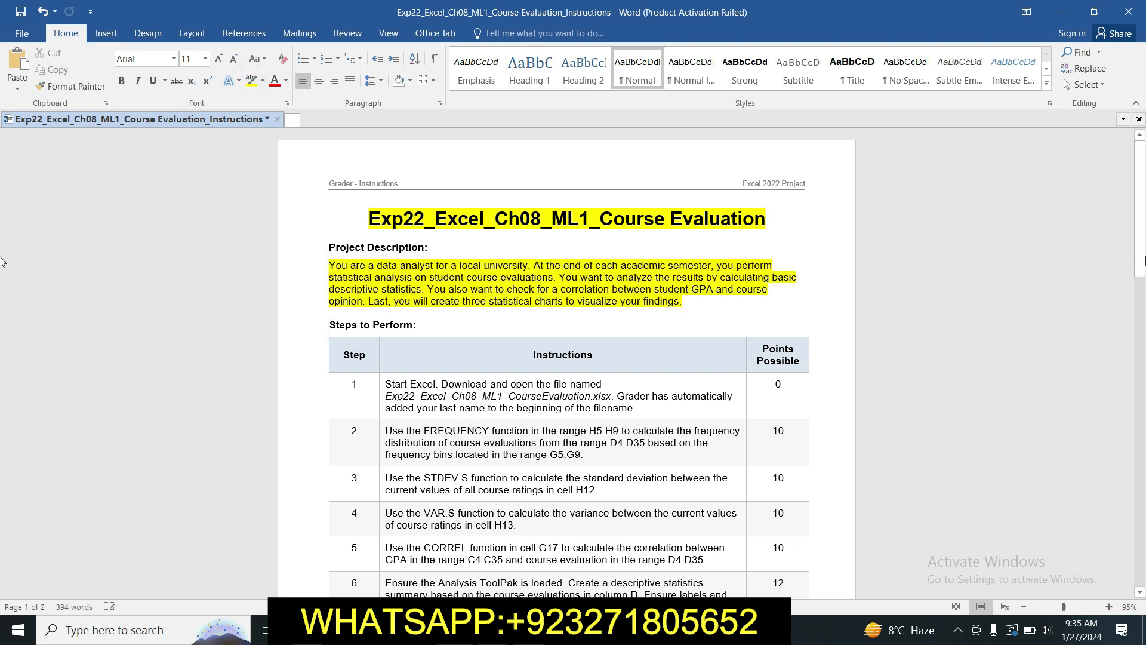
{"action": "left_click_drag", "start_coordinate": [1140, 218], "coordinate": [1140, 250]}
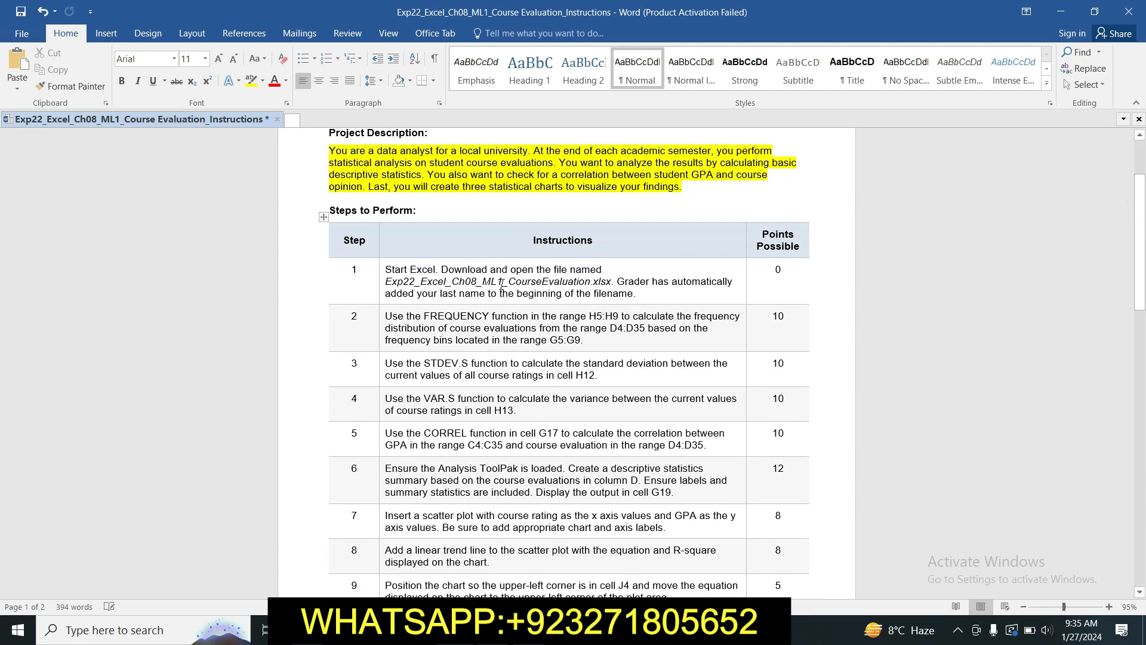
{"action": "left_click", "coordinate": [379, 272]}
{"action": "left_click", "coordinate": [435, 319]}
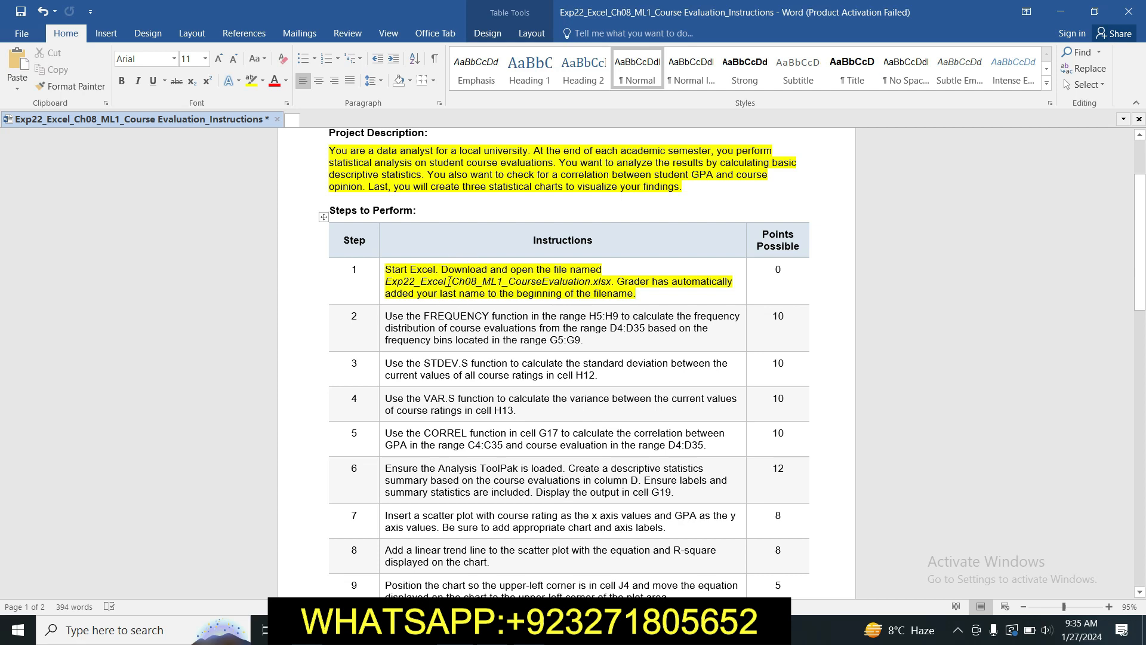
Step: Glance at the course evaluation workbook in Excel, and highlight the step 2 FREQUENCY instruction in yellow in the Word document
{"action": "key", "text": "alt+Tab"}
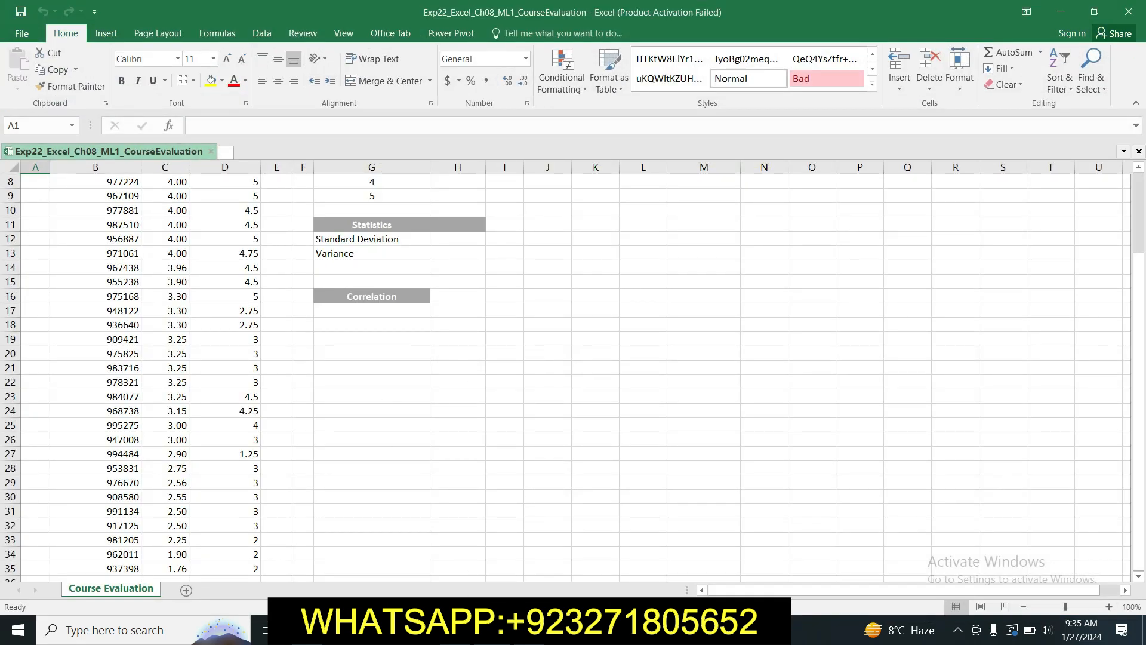
{"action": "key", "text": "alt+Tab"}
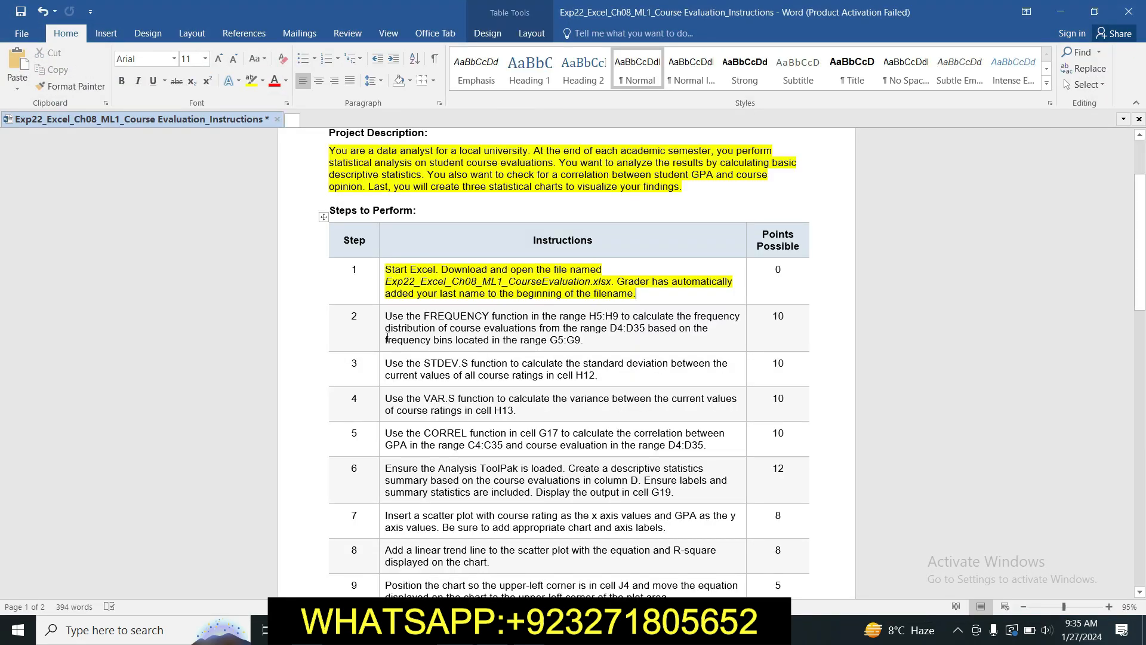
{"action": "left_click", "coordinate": [382, 316]}
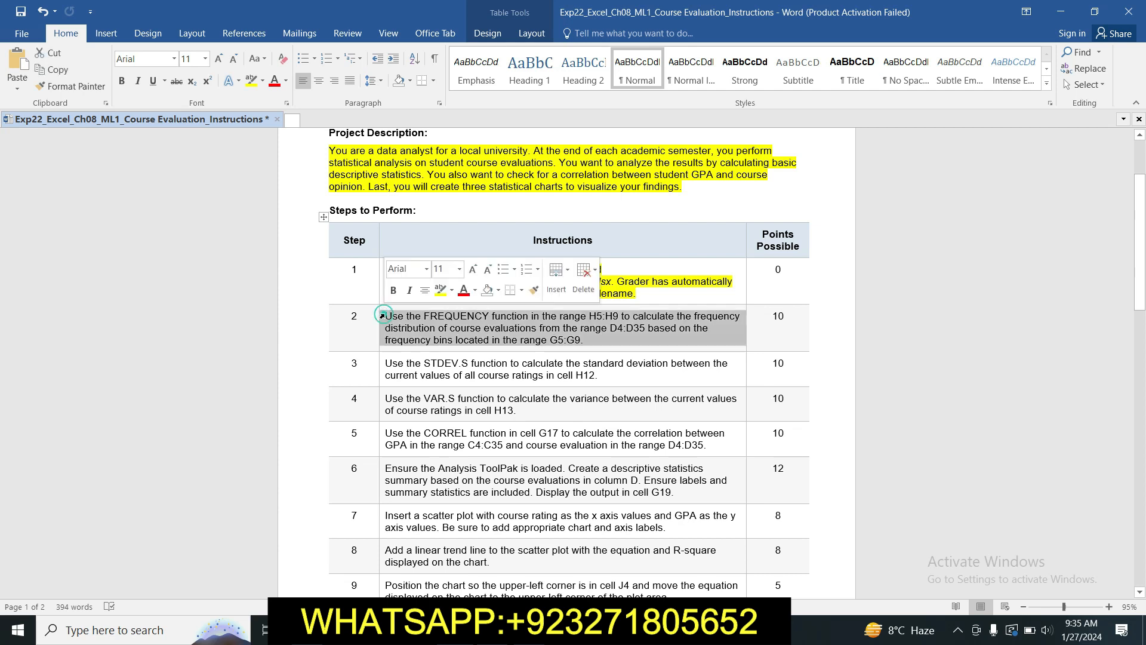
{"action": "left_click", "coordinate": [441, 290]}
{"action": "left_click", "coordinate": [434, 338]}
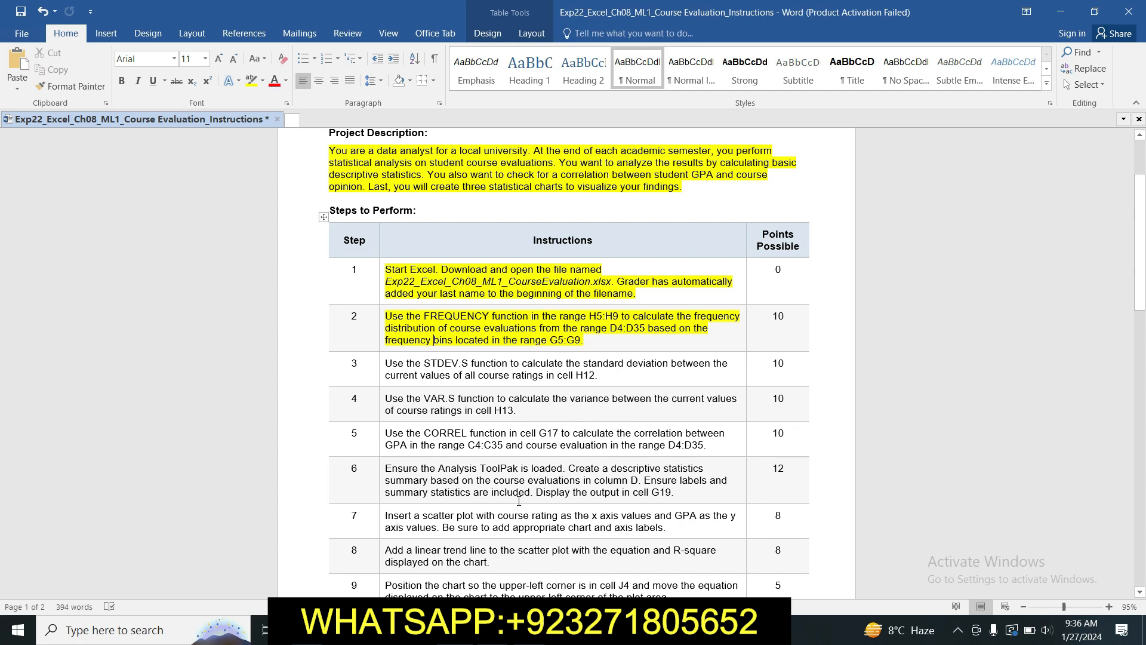
Step: Switch to the Excel workbook and begin a FREQUENCY formula in cell H5 of the frequency distribution table
{"action": "key", "text": "alt+Tab"}
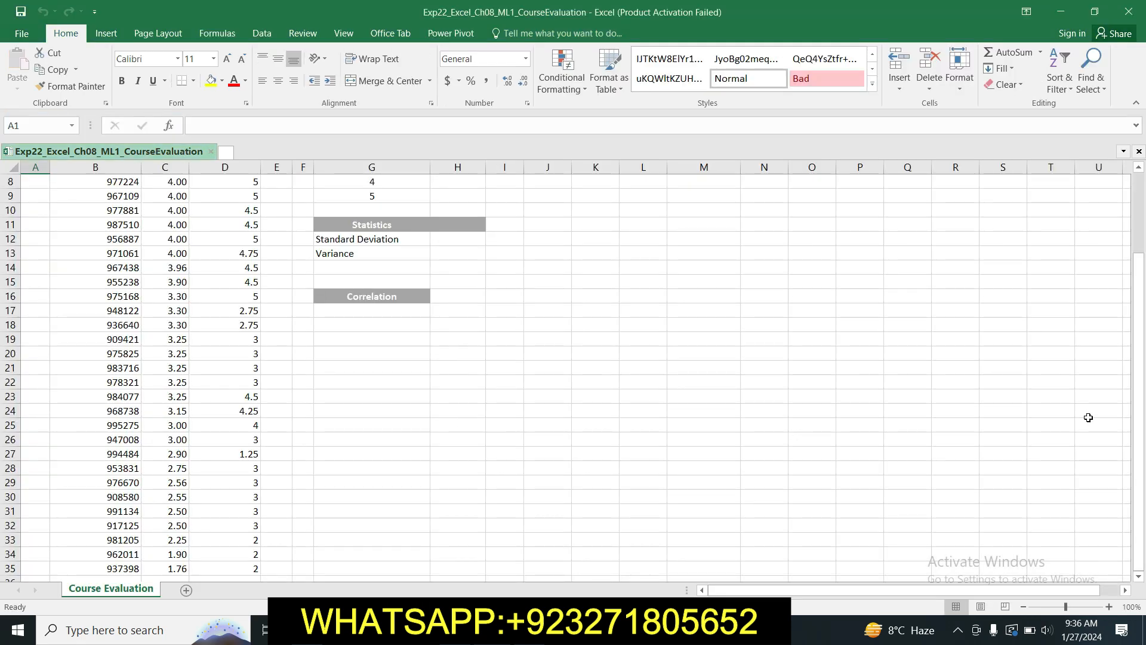
{"action": "left_click_drag", "start_coordinate": [1140, 414], "coordinate": [1140, 338]}
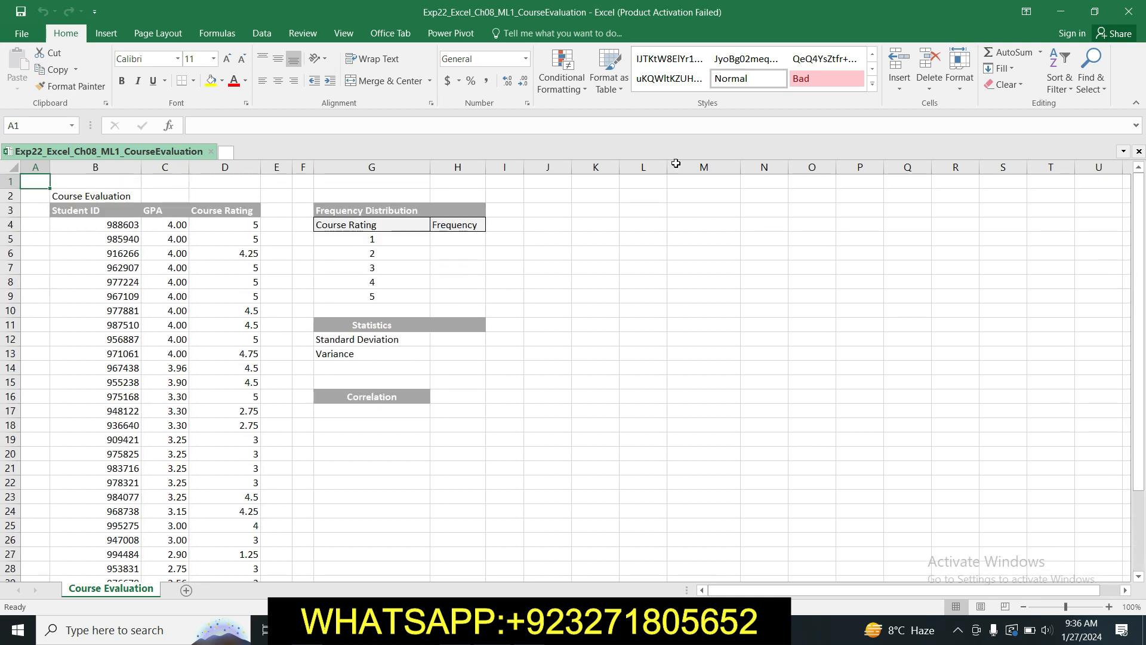
{"action": "left_click", "coordinate": [472, 242]}
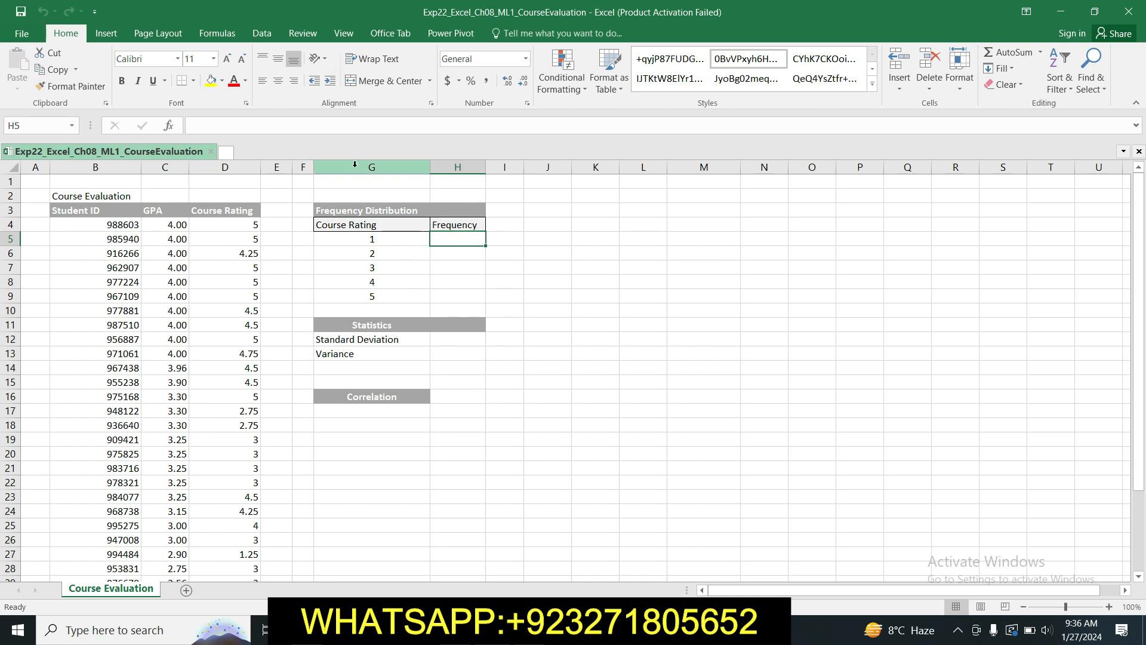
{"action": "left_click", "coordinate": [290, 125]}
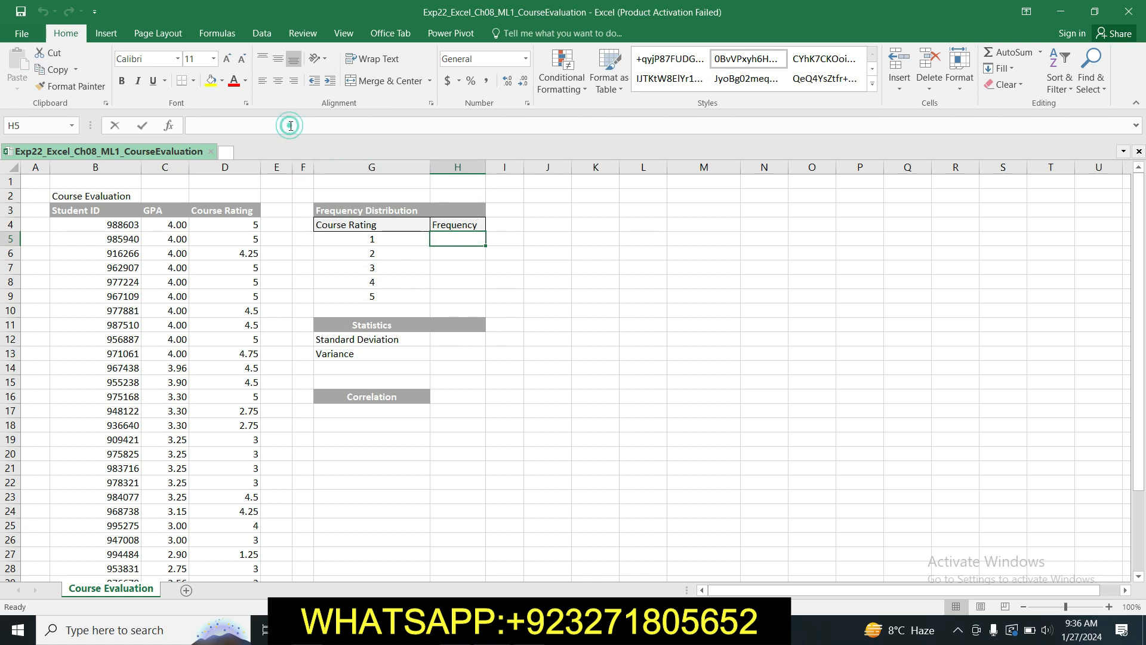
{"action": "type", "text": "="}
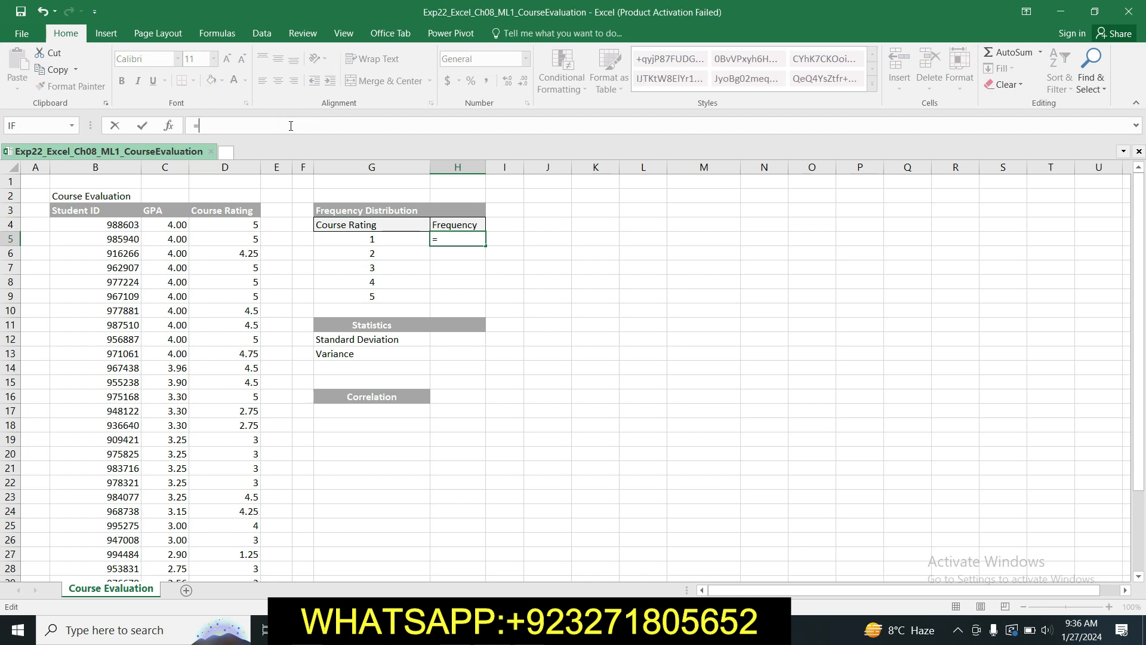
{"action": "type", "text": "FR"}
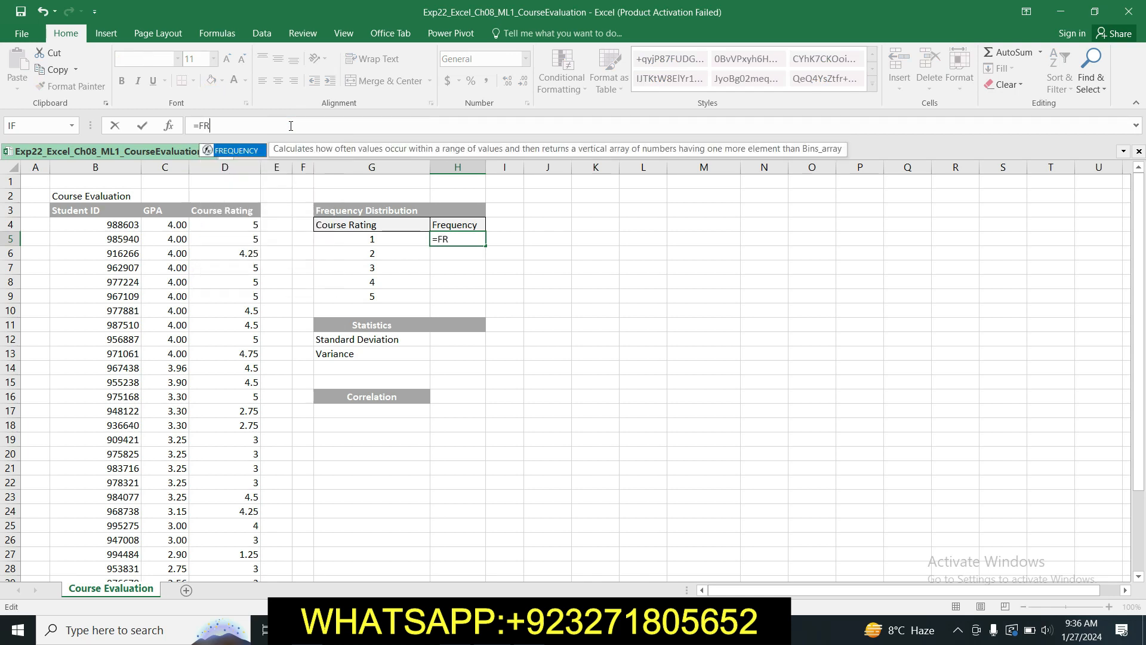
{"action": "type", "text": "EQUE"}
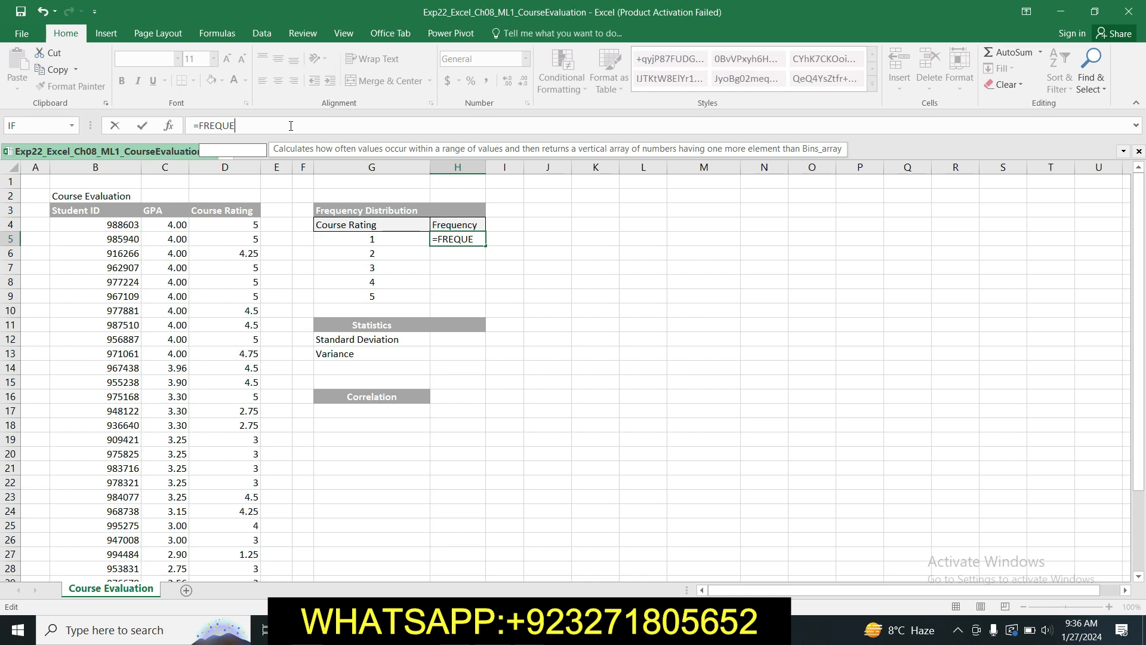
{"action": "type", "text": "NCY("}
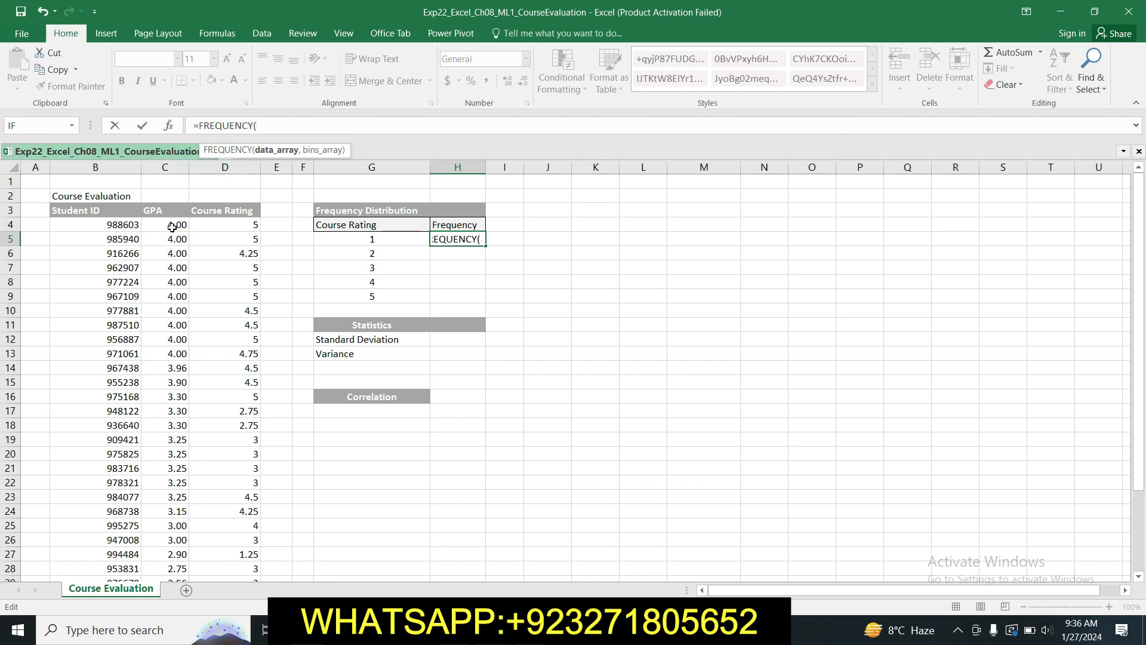
{"action": "left_click_drag", "start_coordinate": [160, 227], "coordinate": [172, 506]}
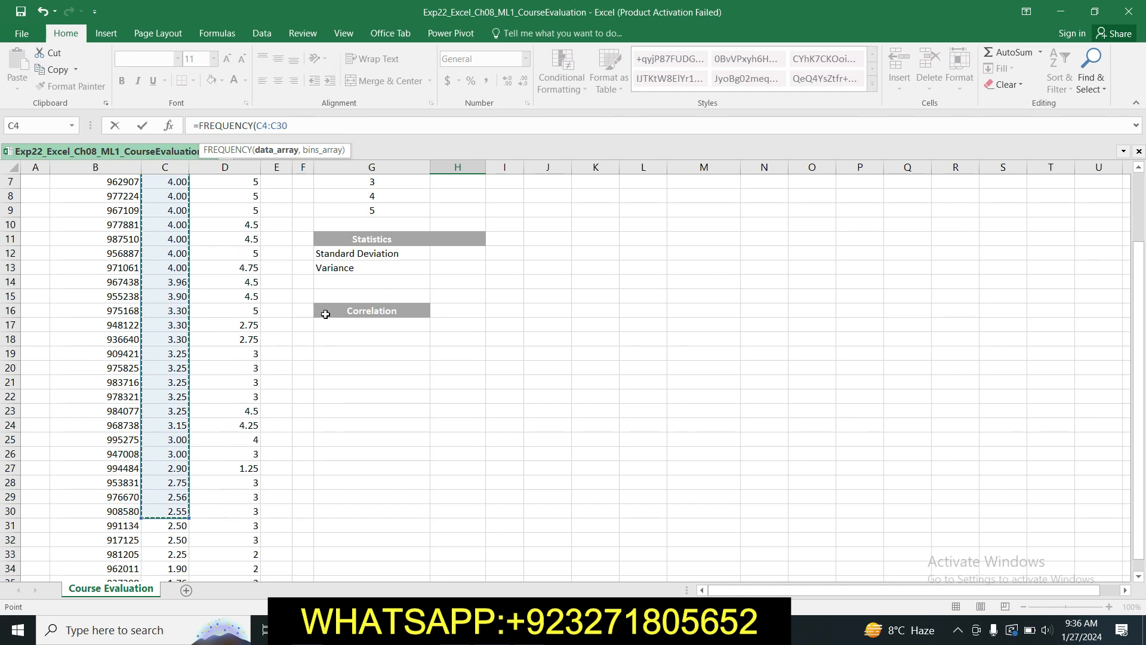
{"action": "type", "text": ","}
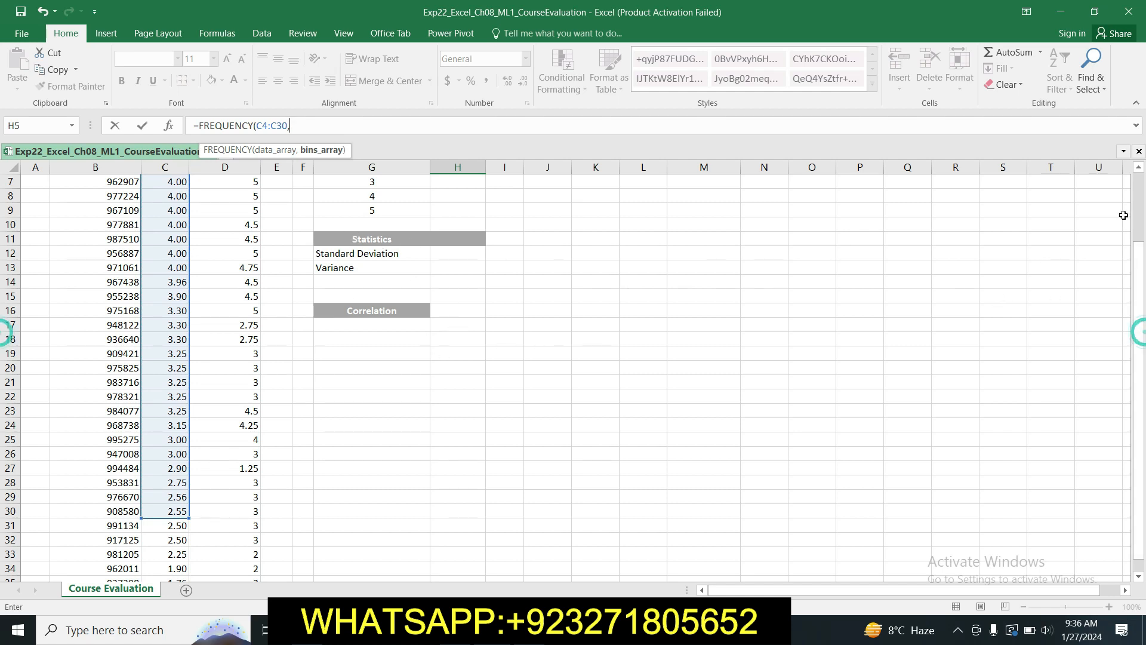
{"action": "left_click_drag", "start_coordinate": [1140, 265], "coordinate": [1140, 197]}
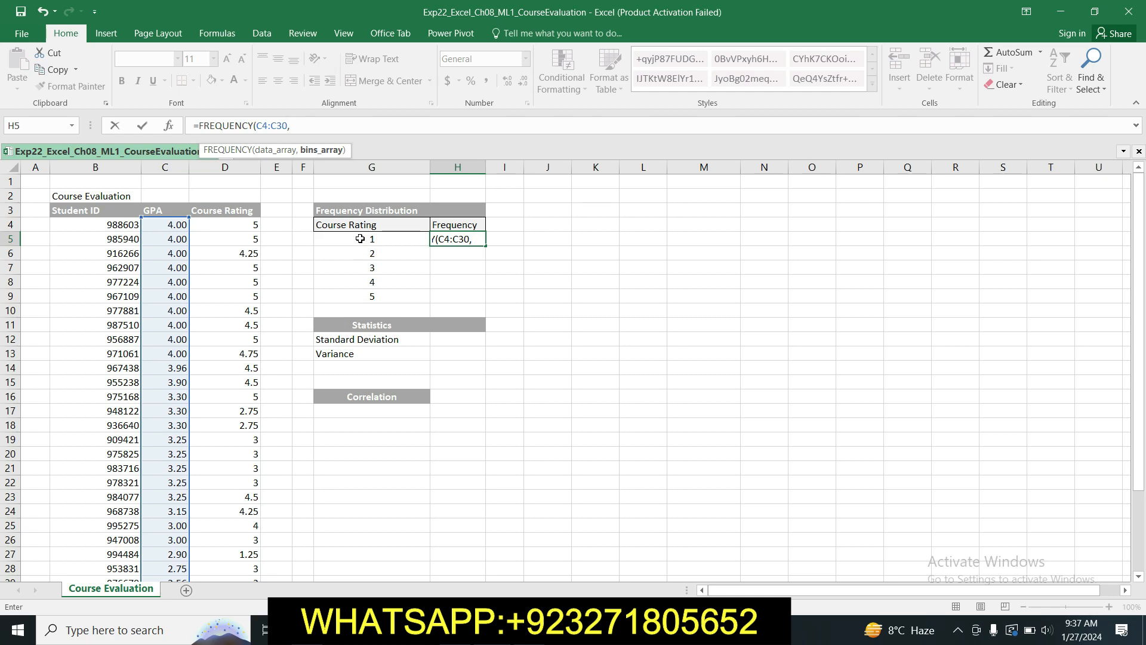
{"action": "left_click_drag", "start_coordinate": [360, 239], "coordinate": [374, 317]}
{"action": "key", "text": "alt+Tab"}
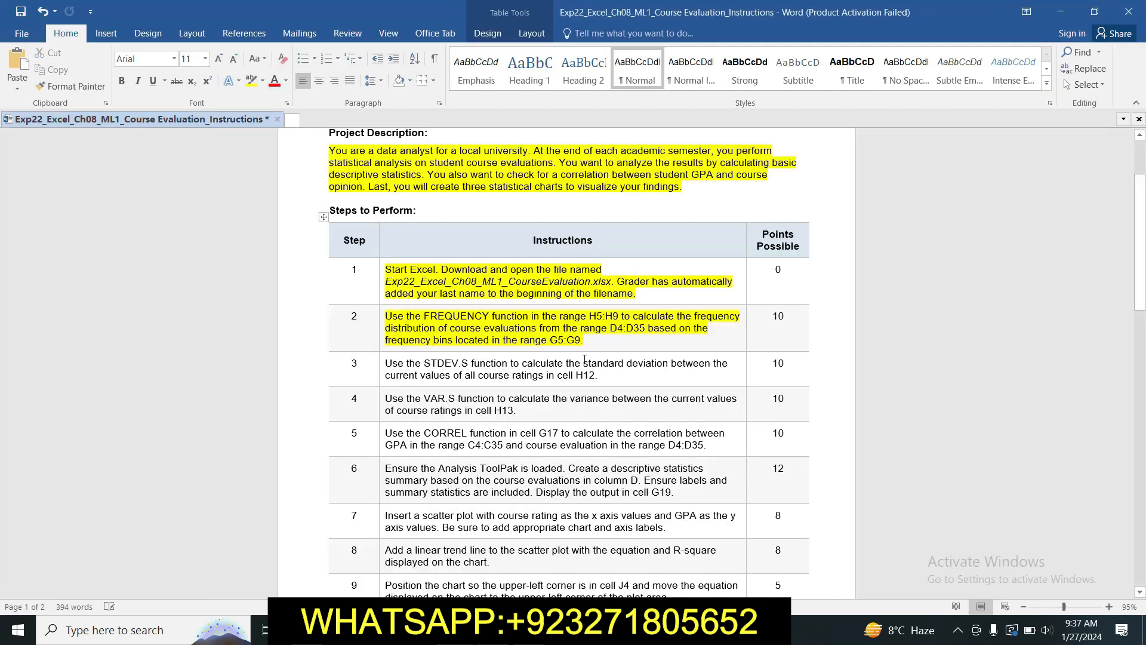
{"action": "mouse_move", "coordinate": [492, 630]}
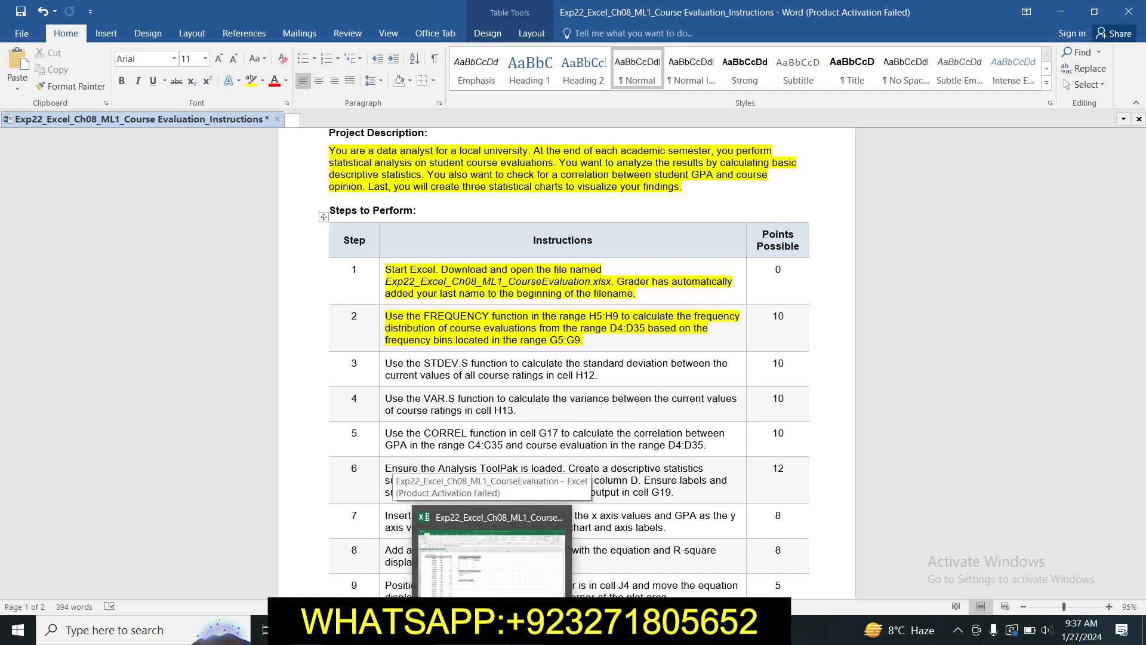
{"action": "left_click", "coordinate": [492, 561]}
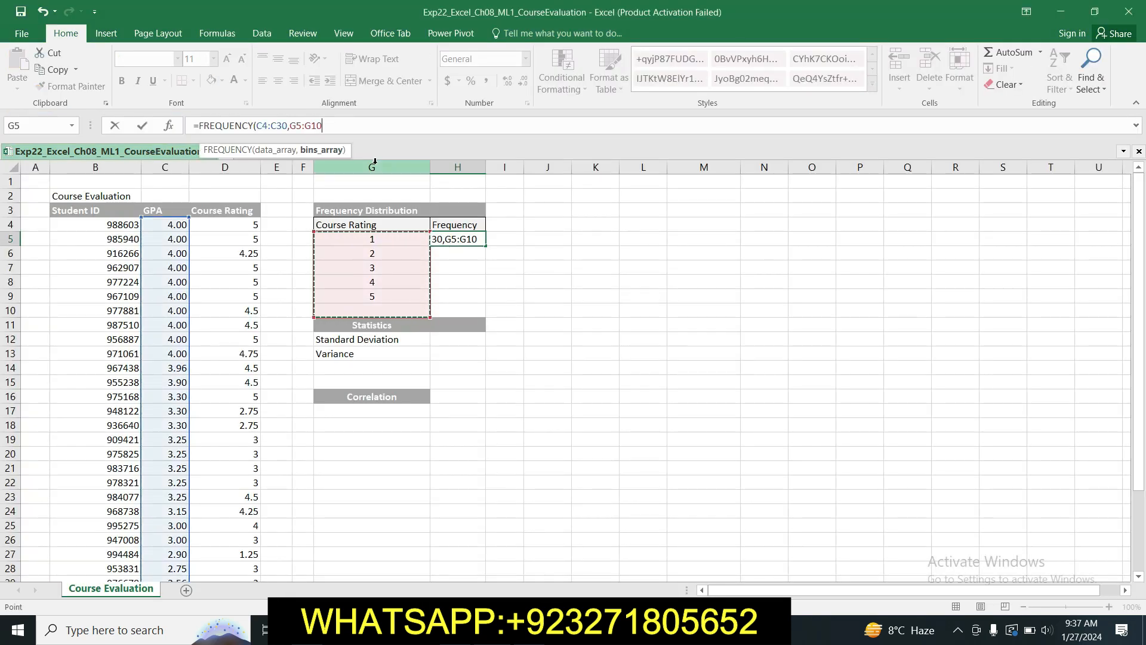
{"action": "key", "text": "BackSpace"}
{"action": "key", "text": "BackSpace"}
{"action": "key", "text": "BackSpace"}
{"action": "key", "text": "BackSpace"}
{"action": "key", "text": "BackSpace"}
{"action": "key", "text": "BackSpace"}
{"action": "key", "text": "BackSpace"}
{"action": "key", "text": "BackSpace"}
{"action": "key", "text": "BackSpace"}
{"action": "key", "text": "BackSpace"}
{"action": "key", "text": "BackSpace"}
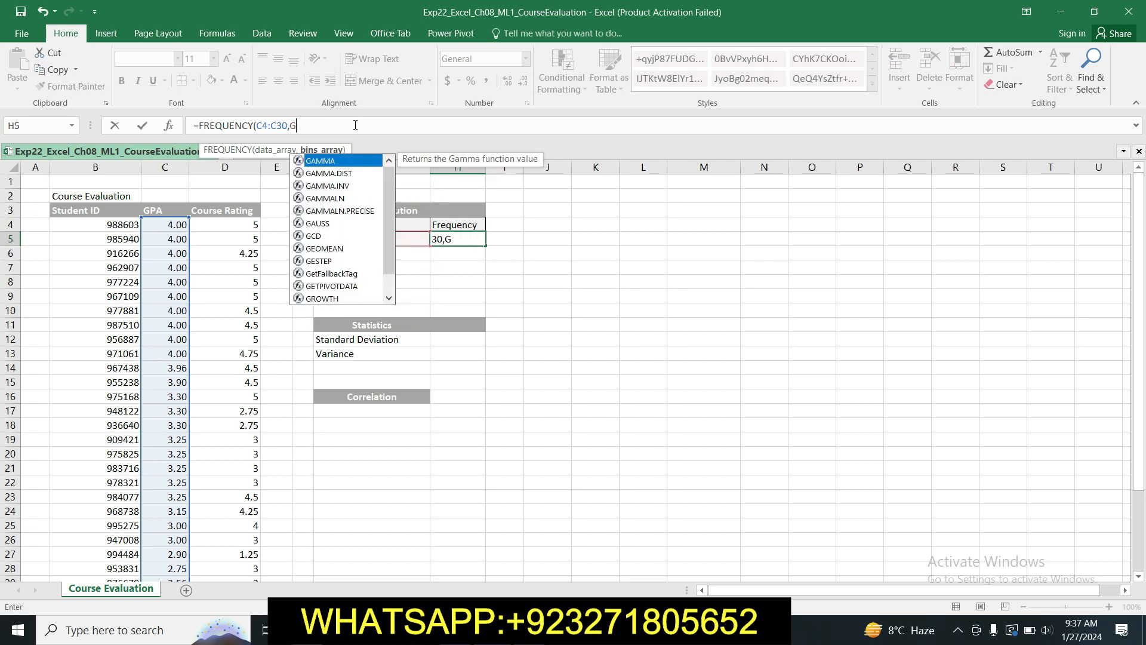
{"action": "key", "text": "BackSpace"}
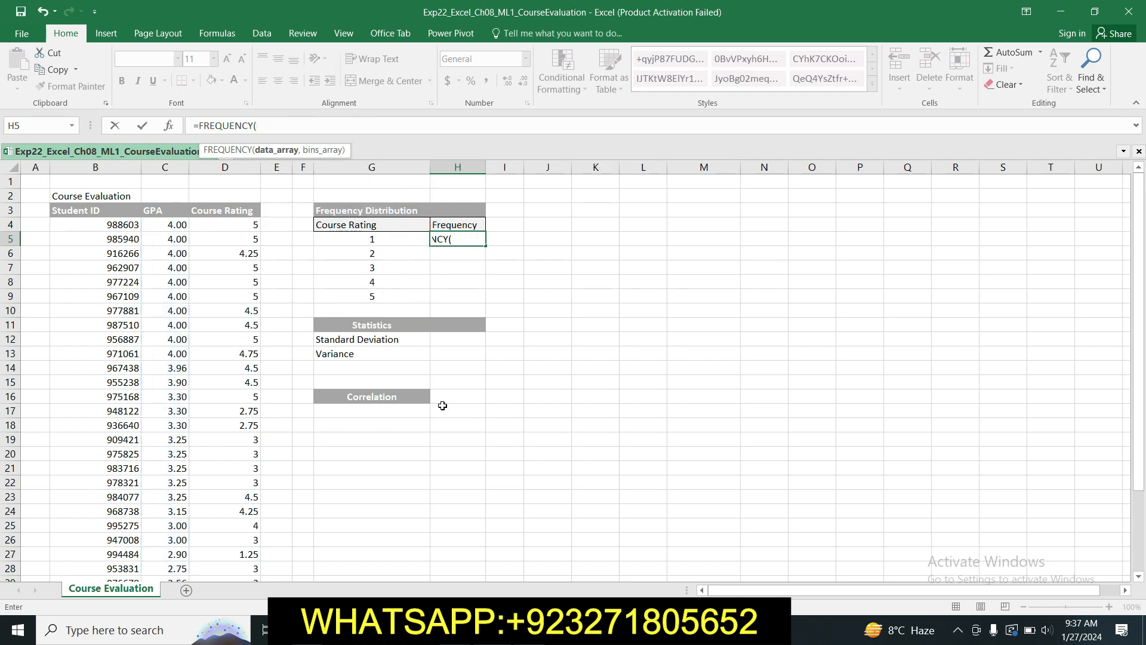
Step: Check the ranges in the Word instructions and complete the H5 formula as =FREQUENCY(D4:D35,G5:G9)
{"action": "key", "text": "alt+Tab"}
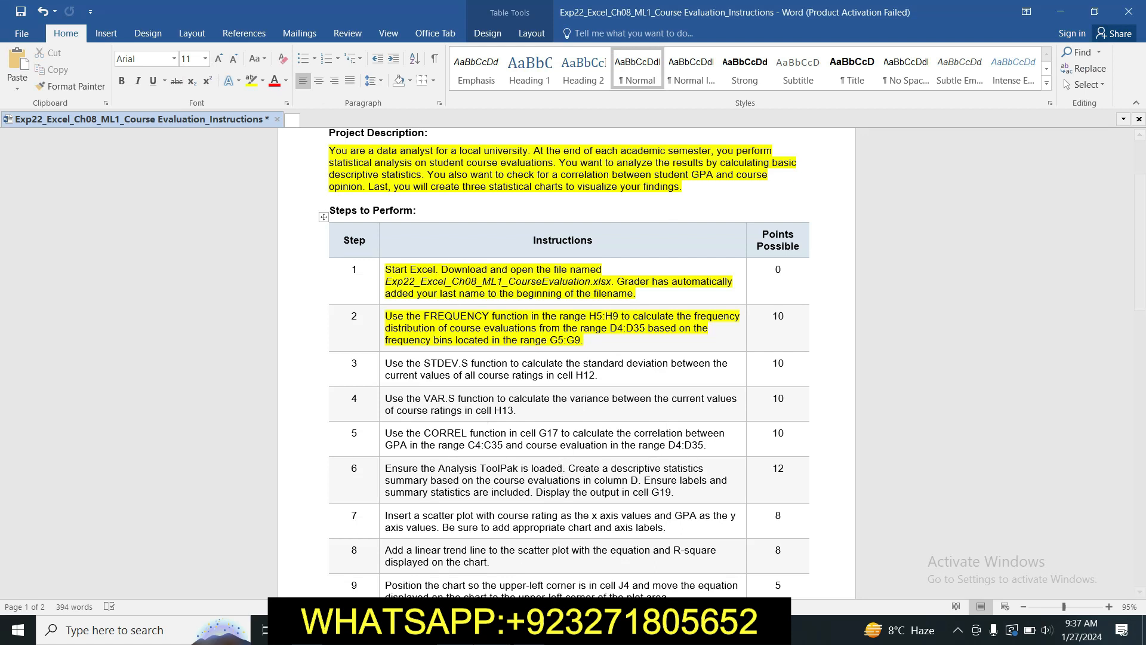
{"action": "key", "text": "alt+Tab"}
{"action": "key", "text": "BackSpace"}
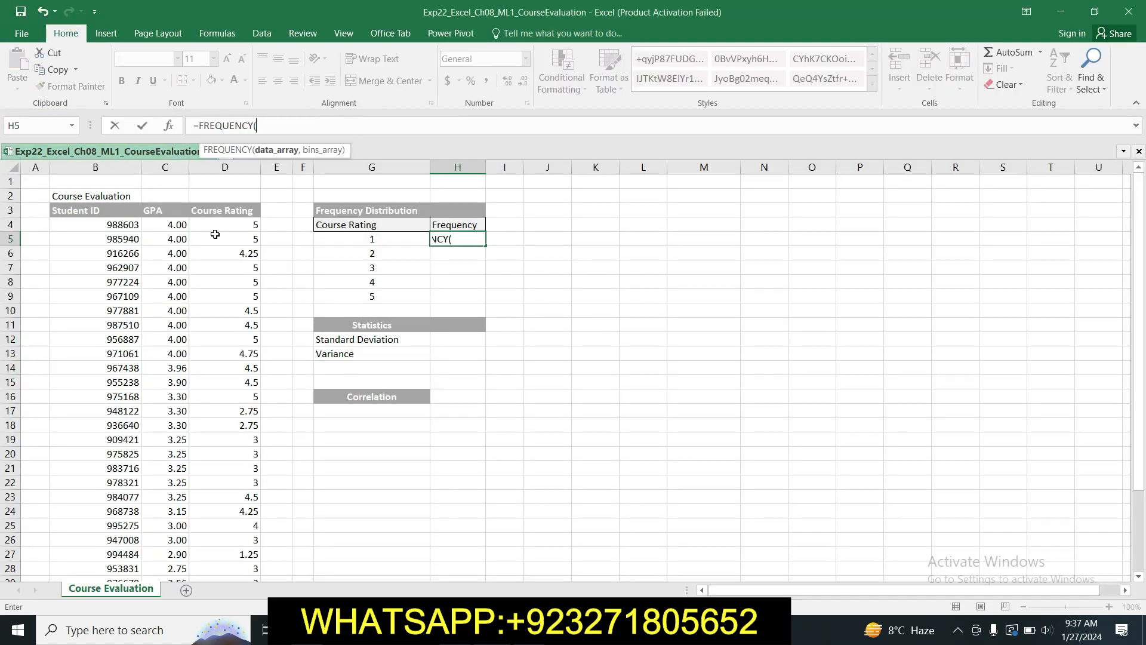
{"action": "left_click_drag", "start_coordinate": [217, 226], "coordinate": [238, 541]}
{"action": "type", "text": ","}
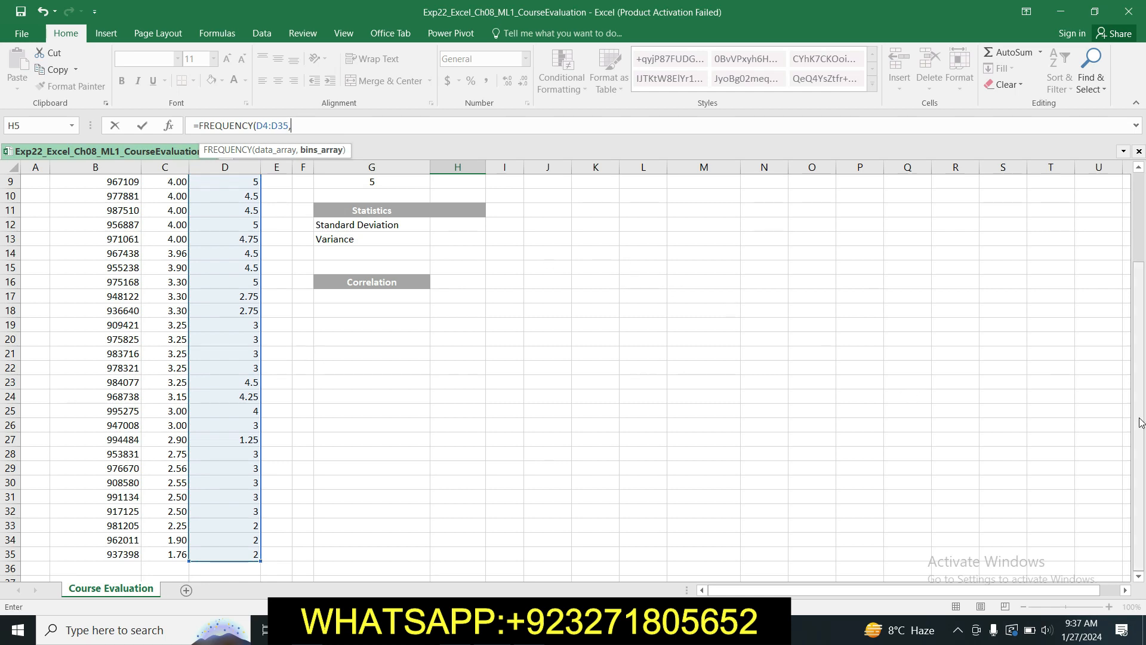
{"action": "scroll", "coordinate": [1104, 417], "scroll_direction": "up", "scroll_amount": 3}
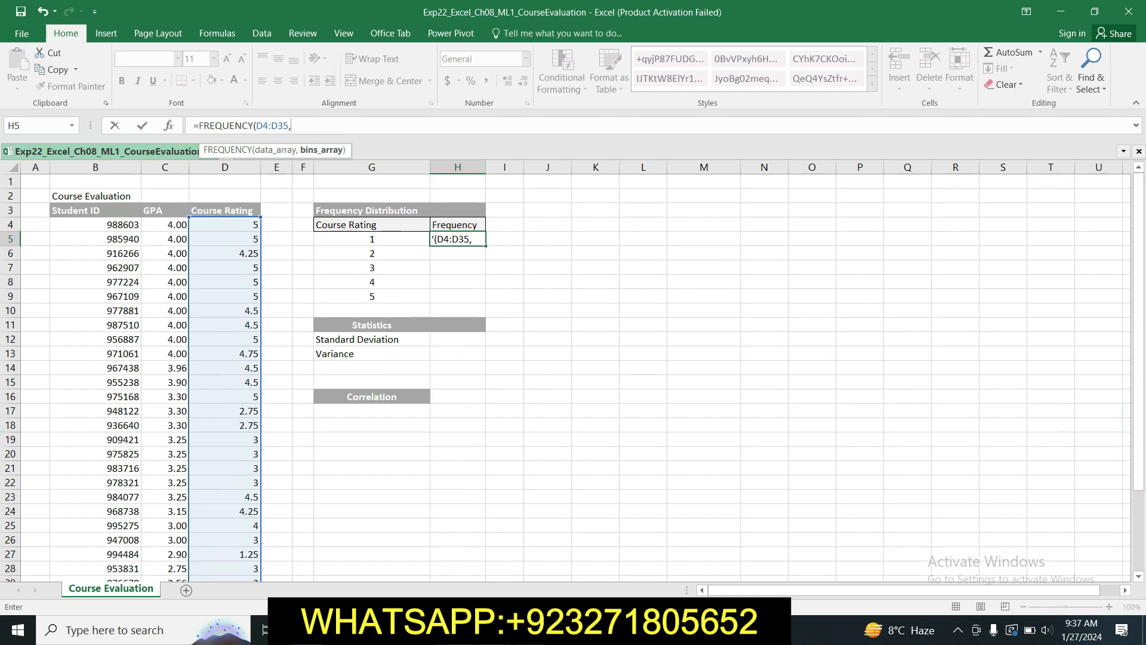
{"action": "key", "text": "alt+Tab"}
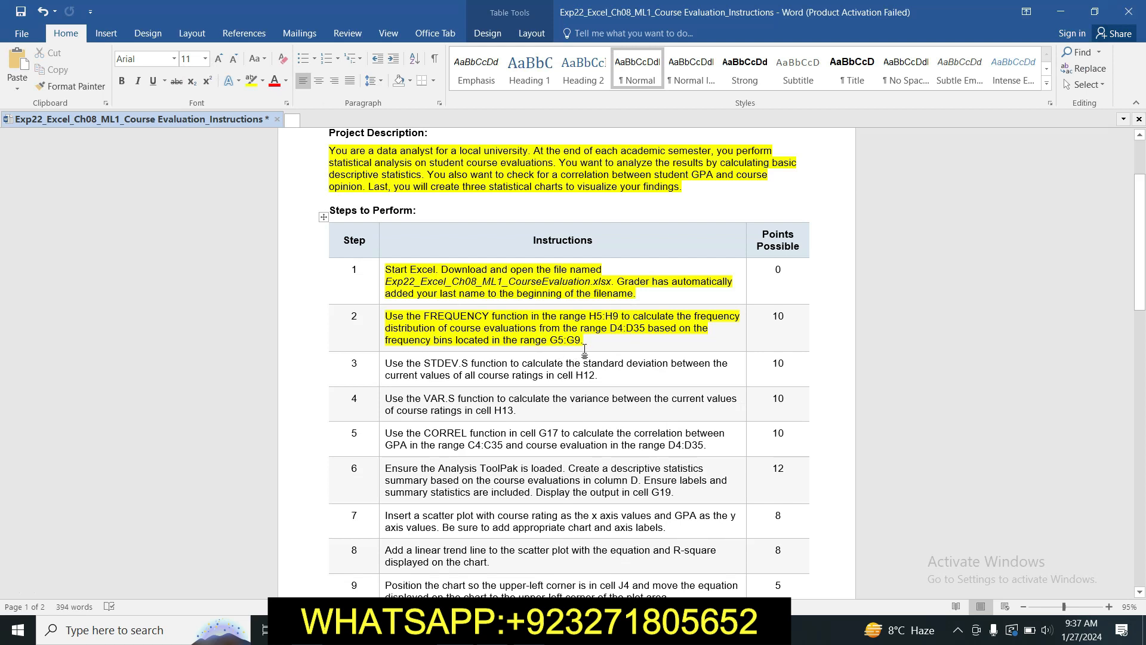
{"action": "key", "text": "alt+Tab"}
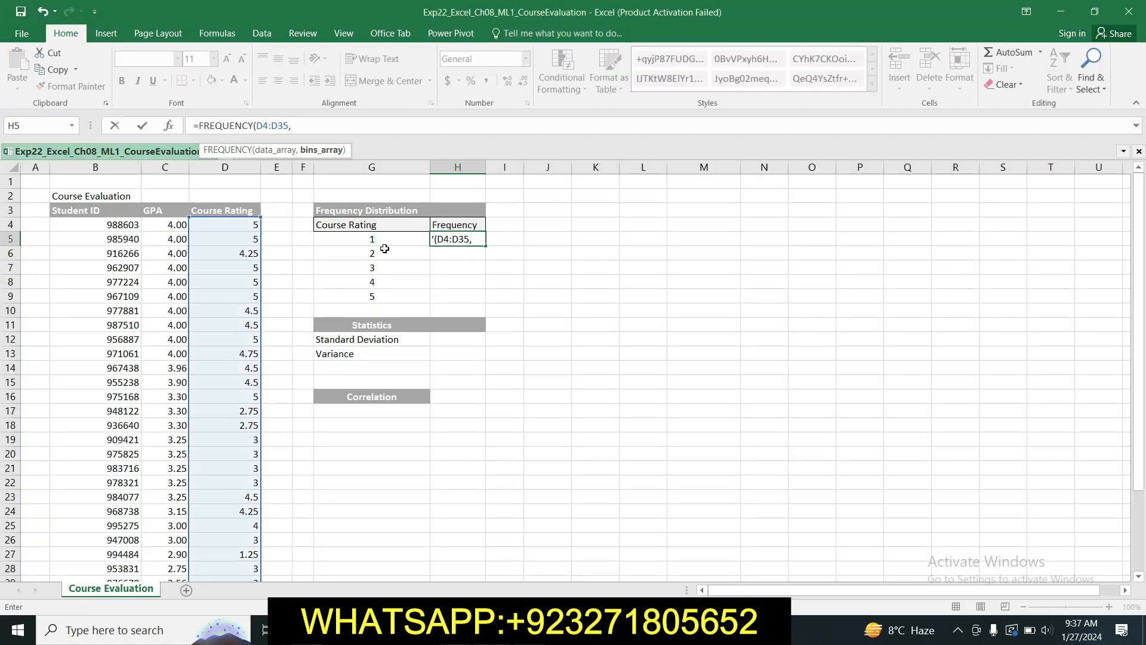
{"action": "left_click_drag", "start_coordinate": [348, 235], "coordinate": [367, 296]}
{"action": "type", "text": ")"}
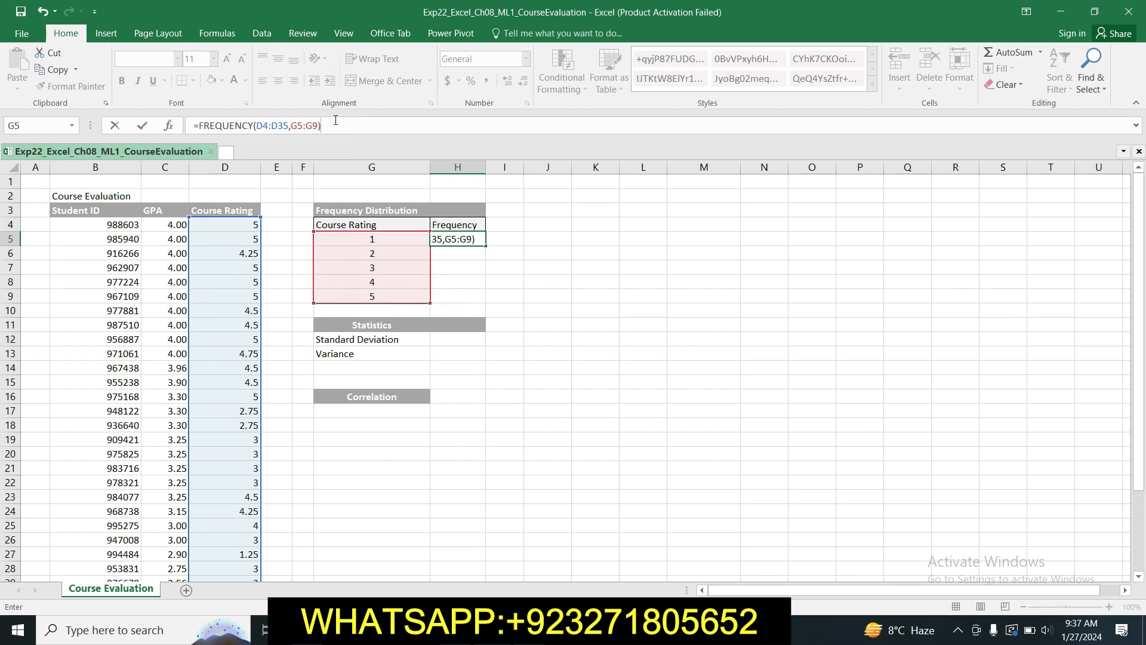
{"action": "key", "text": "Return"}
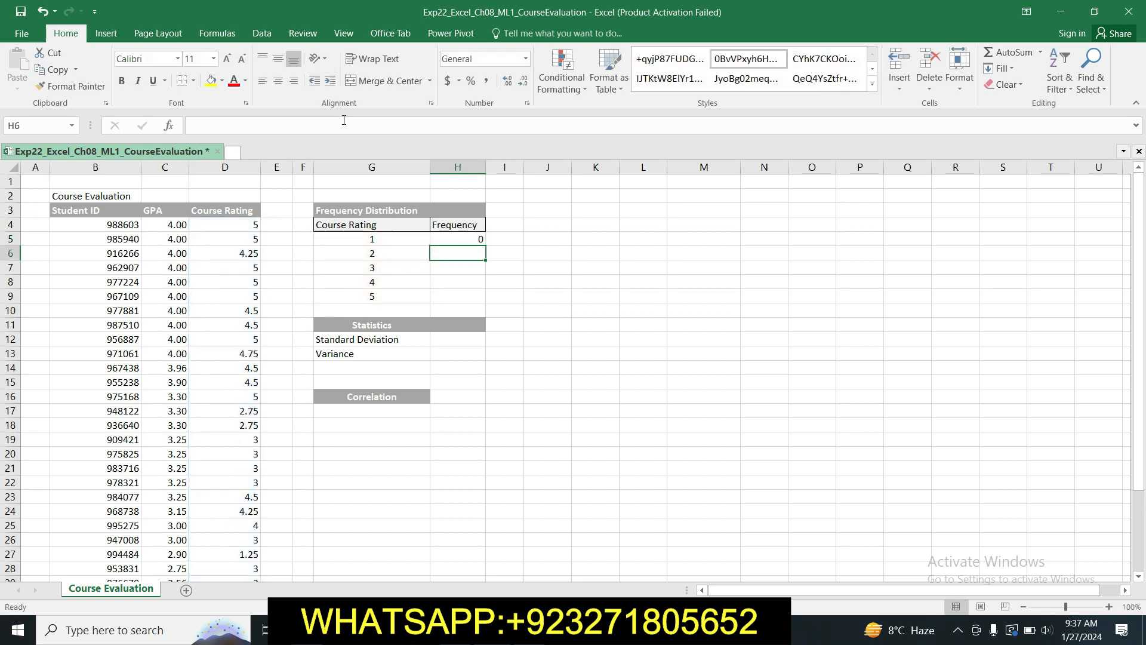
Step: Select cell H5, review the step 2 instruction in Word, and return to the Excel workbook
{"action": "left_click", "coordinate": [478, 242]}
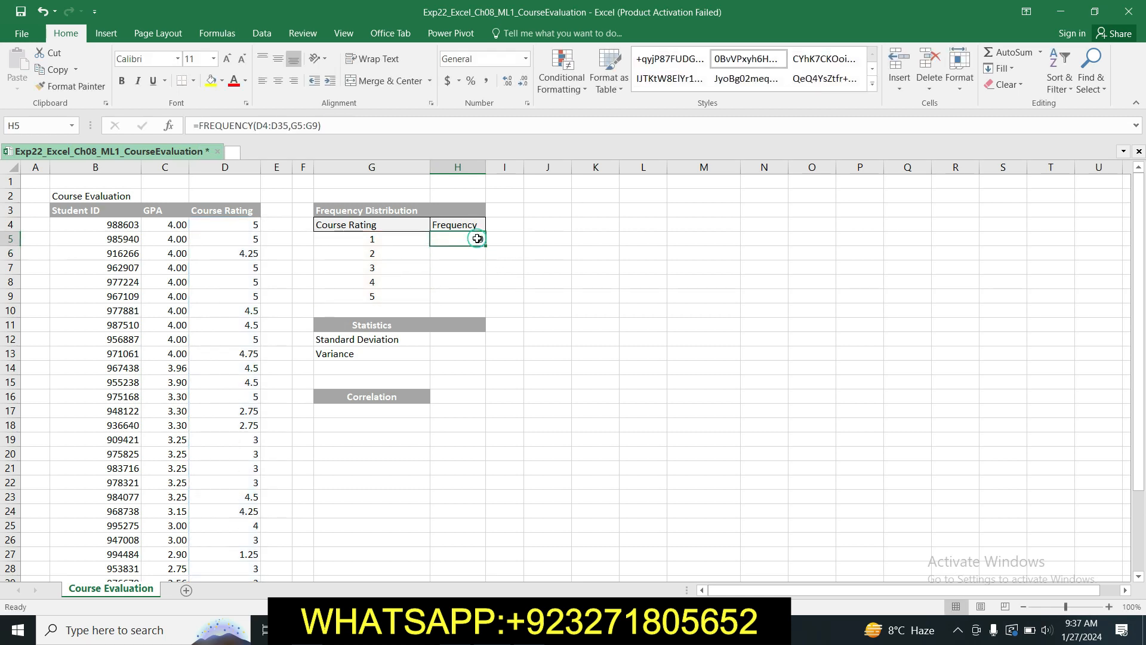
{"action": "left_click", "coordinate": [439, 630]}
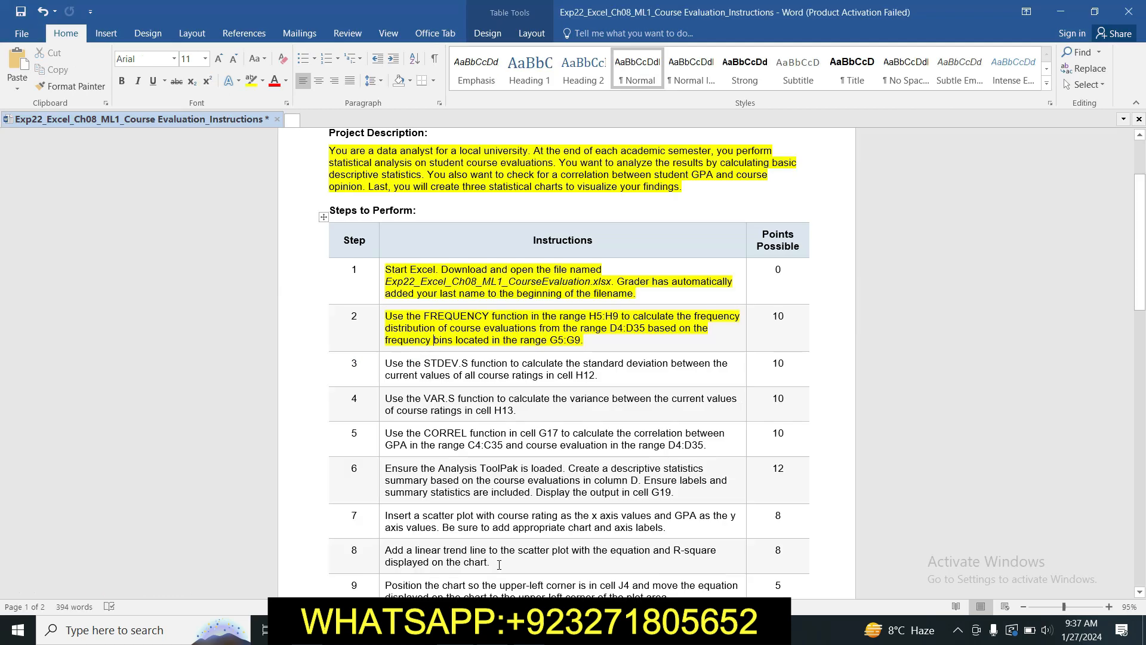
{"action": "left_click", "coordinate": [494, 630]}
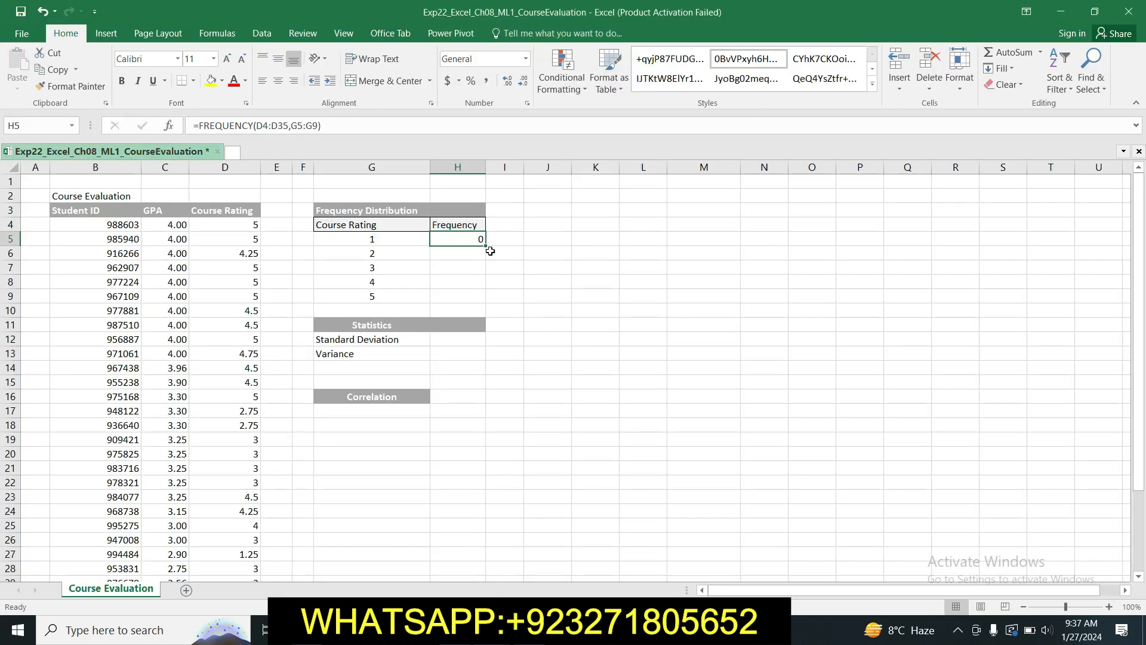
Step: Fill the FREQUENCY formula from cell H5 down through H9 in the frequency distribution table
{"action": "left_click_drag", "start_coordinate": [487, 246], "coordinate": [489, 301]}
{"action": "left_click", "coordinate": [541, 380]}
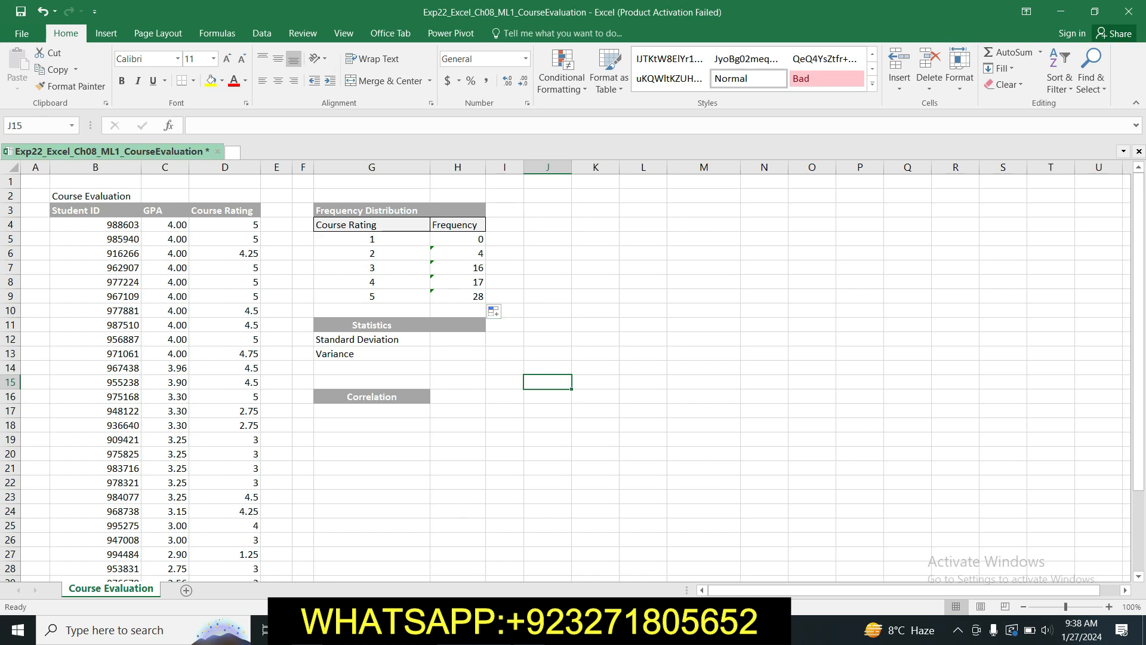
Step: Switch to the Word instructions and highlight the step 3 STDEV.S instruction in yellow
{"action": "key", "text": "alt+Tab"}
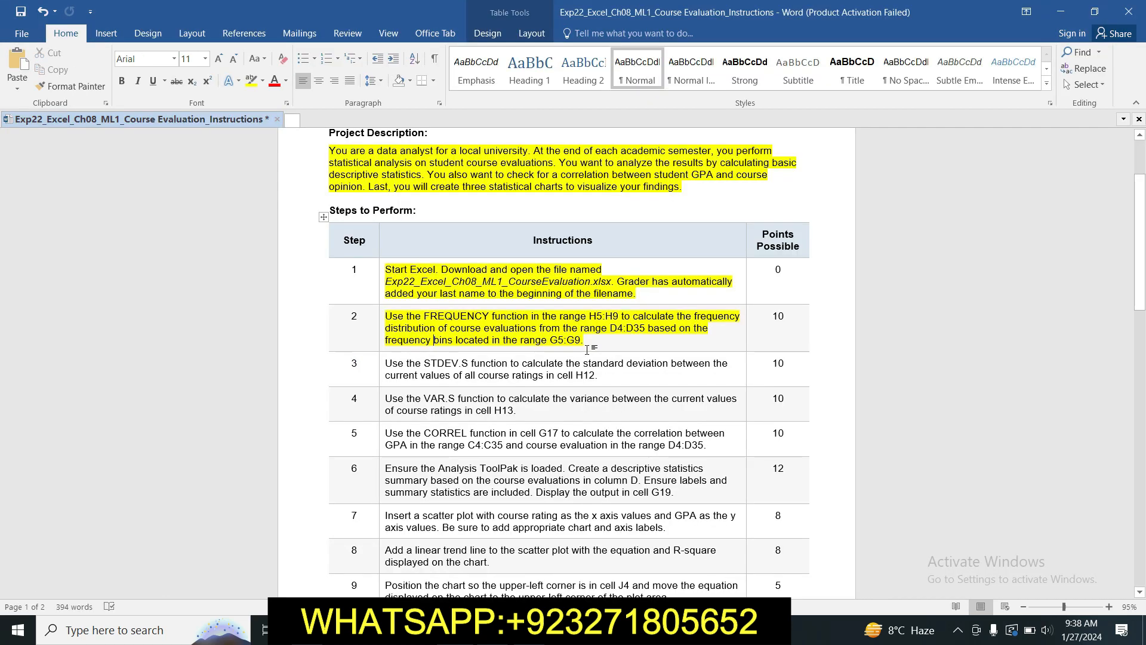
{"action": "left_click", "coordinate": [380, 363]}
{"action": "left_click", "coordinate": [436, 338]}
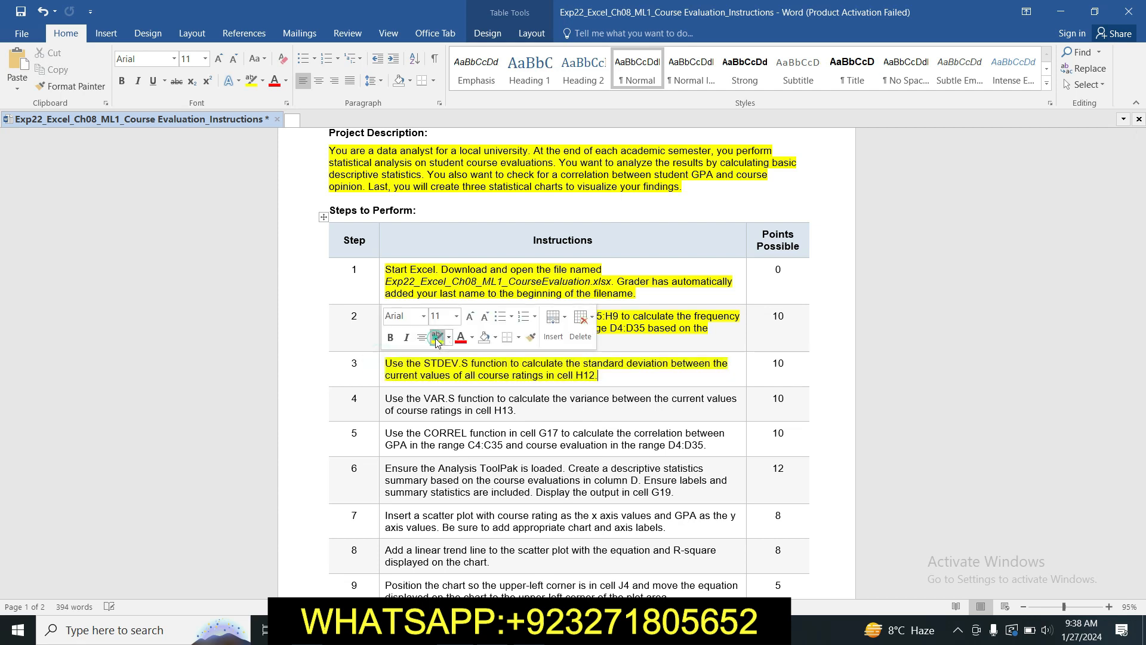
{"action": "left_click", "coordinate": [599, 415]}
{"action": "left_click_drag", "start_coordinate": [1138, 271], "coordinate": [1143, 289]}
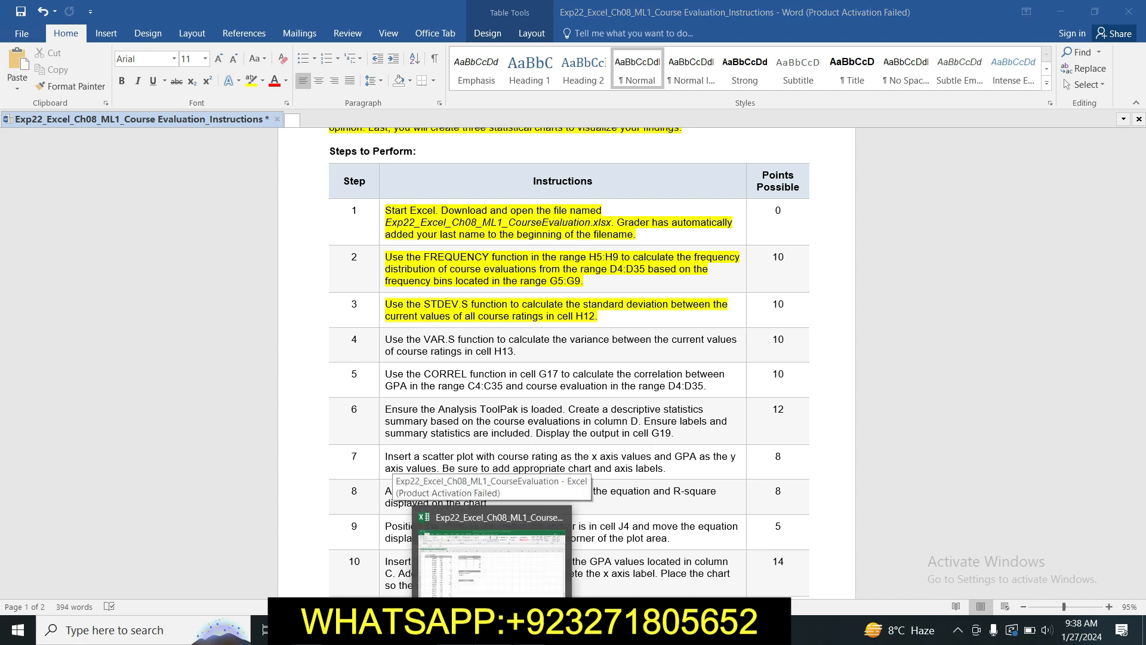
Step: Switch to the Excel workbook and calculate the standard deviation in cell H12 with =STDEV.S(D4:D35)
{"action": "left_click", "coordinate": [513, 549]}
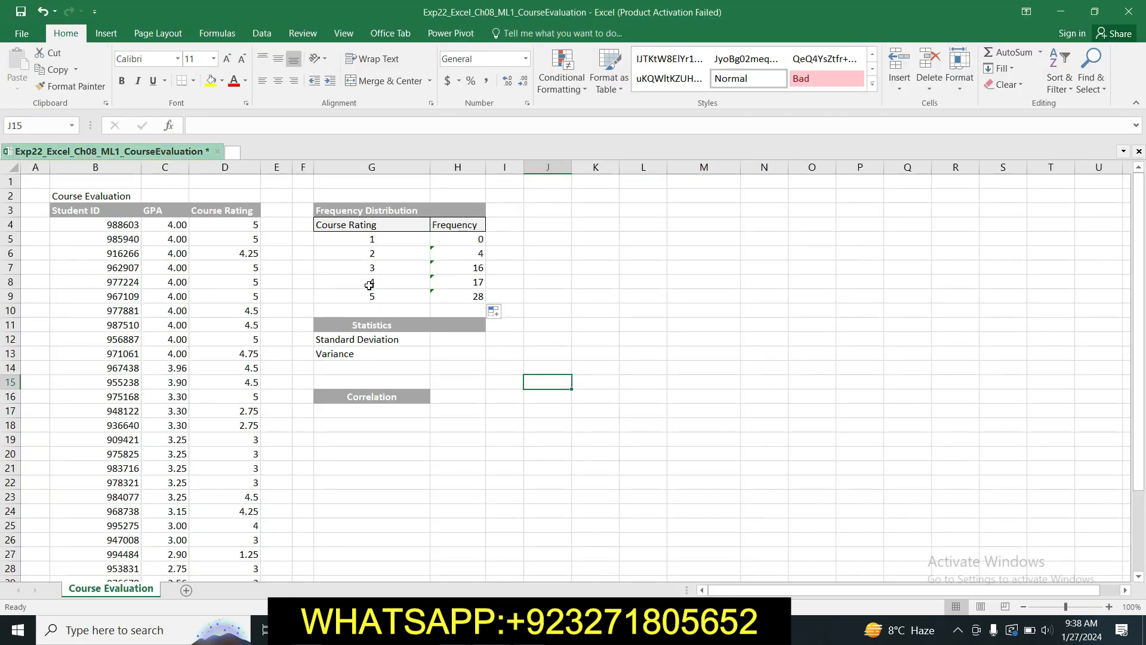
{"action": "left_click", "coordinate": [453, 341]}
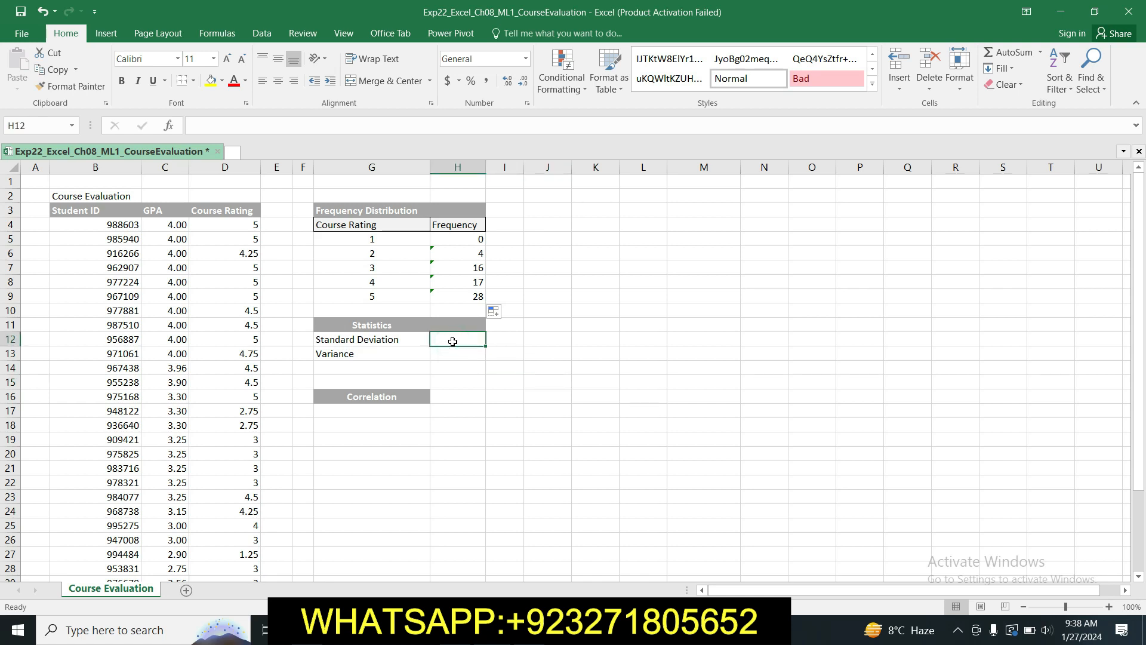
{"action": "type", "text": "="}
{"action": "left_click", "coordinate": [257, 124]}
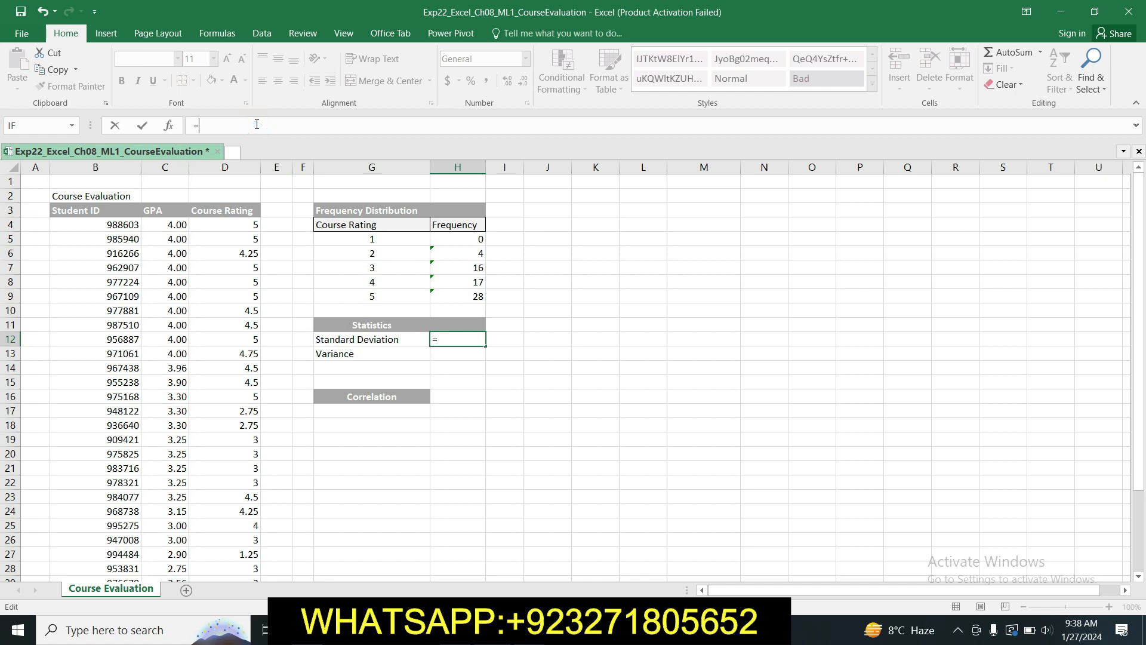
{"action": "type", "text": "ST"}
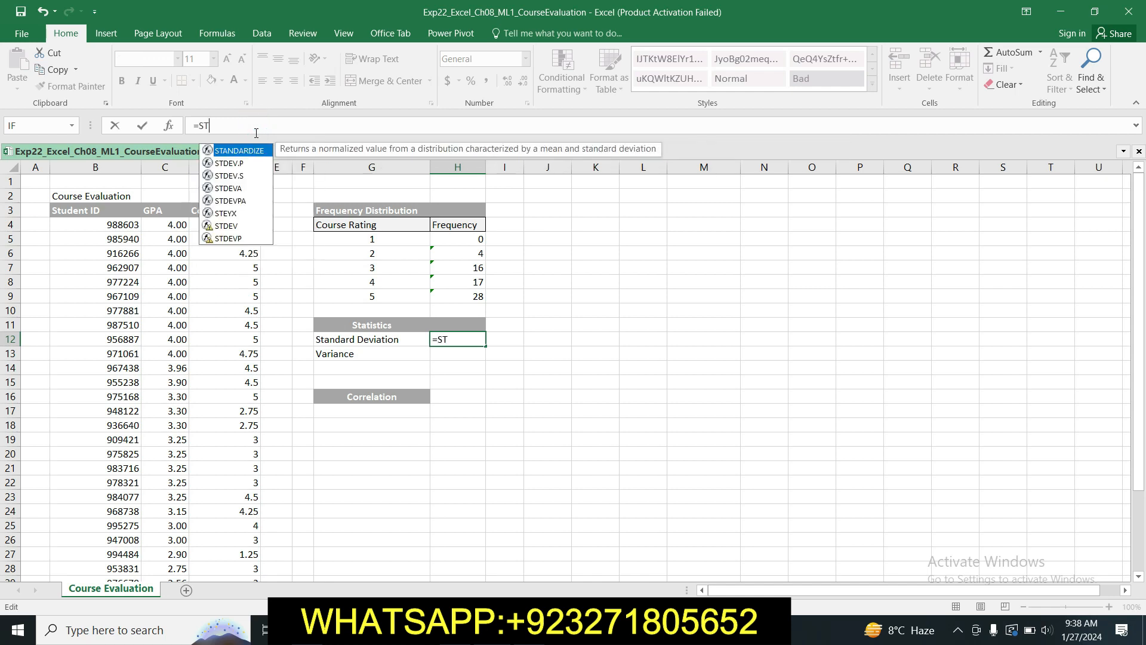
{"action": "double_click", "coordinate": [244, 175]}
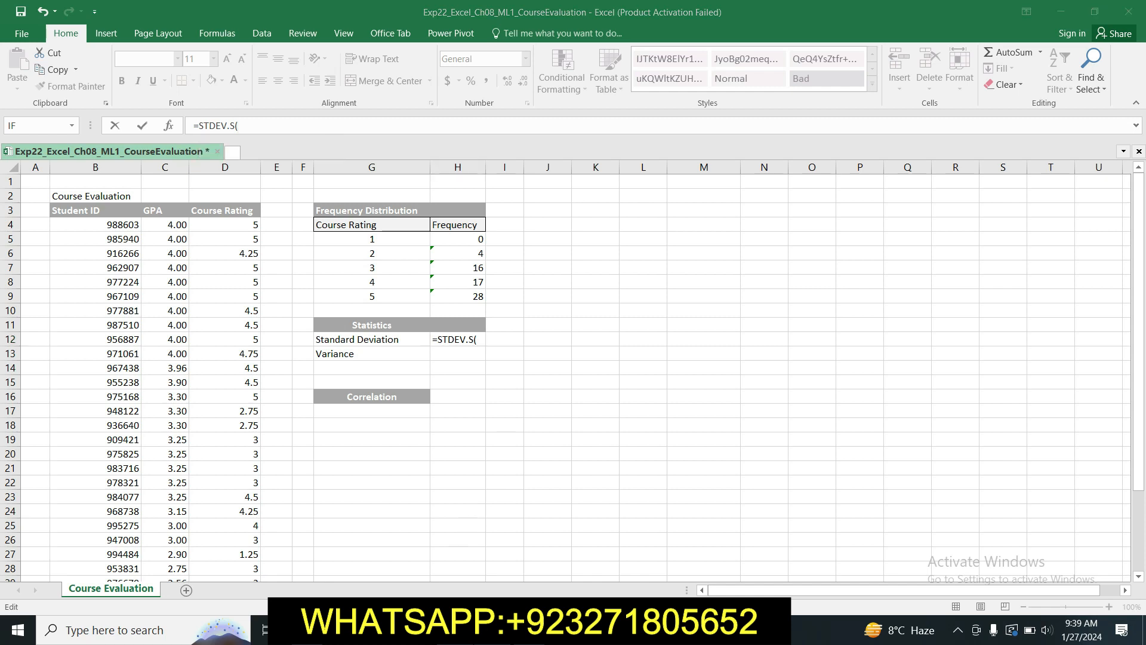
{"action": "key", "text": "alt+Tab"}
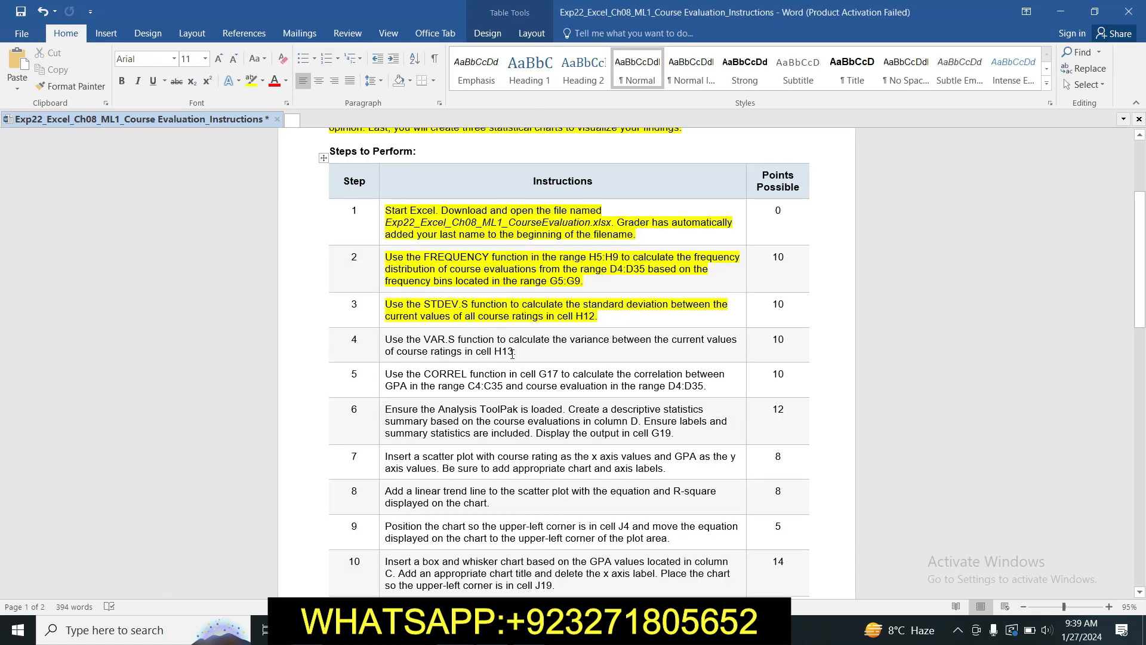
{"action": "key", "text": "alt+Tab"}
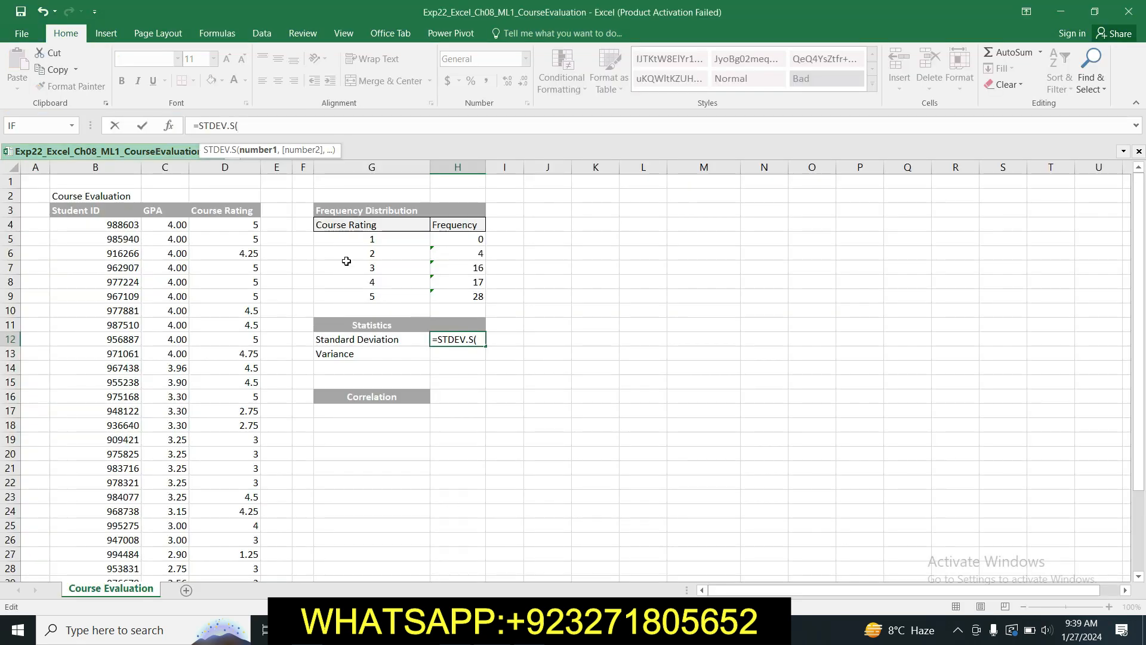
{"action": "left_click", "coordinate": [242, 223]}
{"action": "left_click_drag", "start_coordinate": [245, 240], "coordinate": [246, 550]}
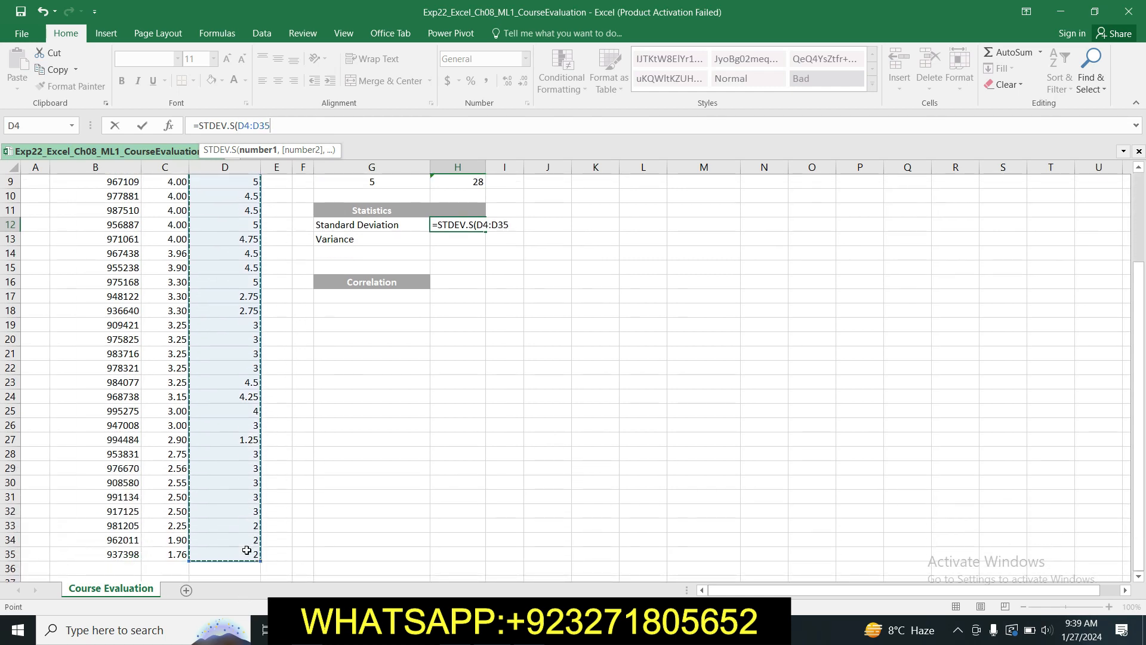
{"action": "type", "text": ")"}
{"action": "key", "text": "Return"}
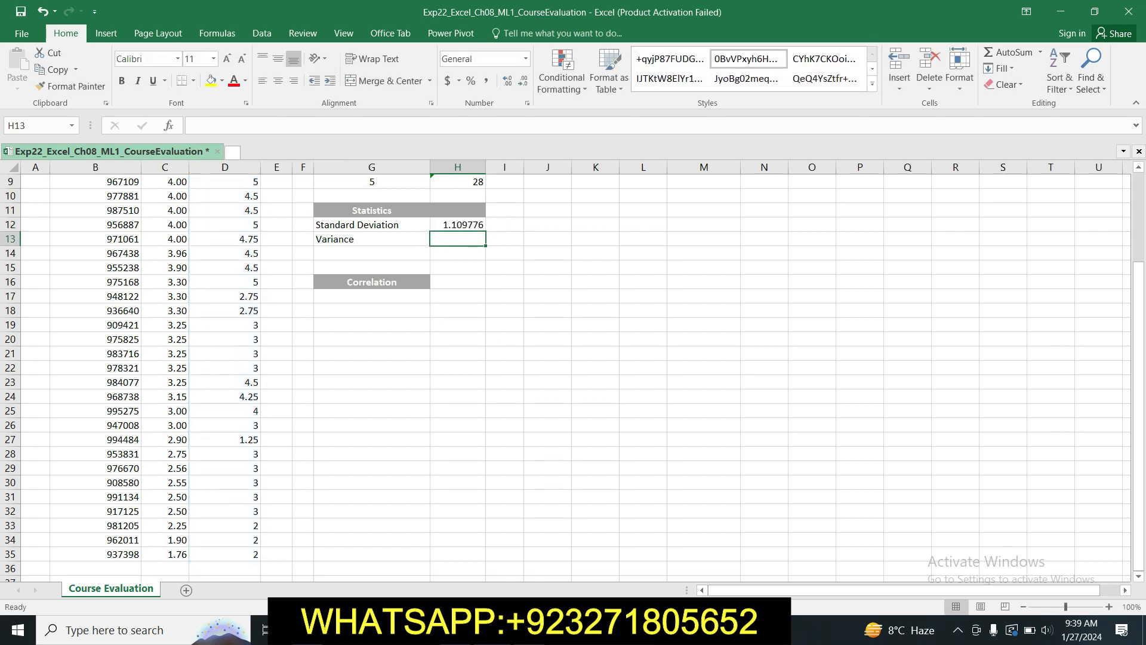
{"action": "left_click", "coordinate": [448, 224]}
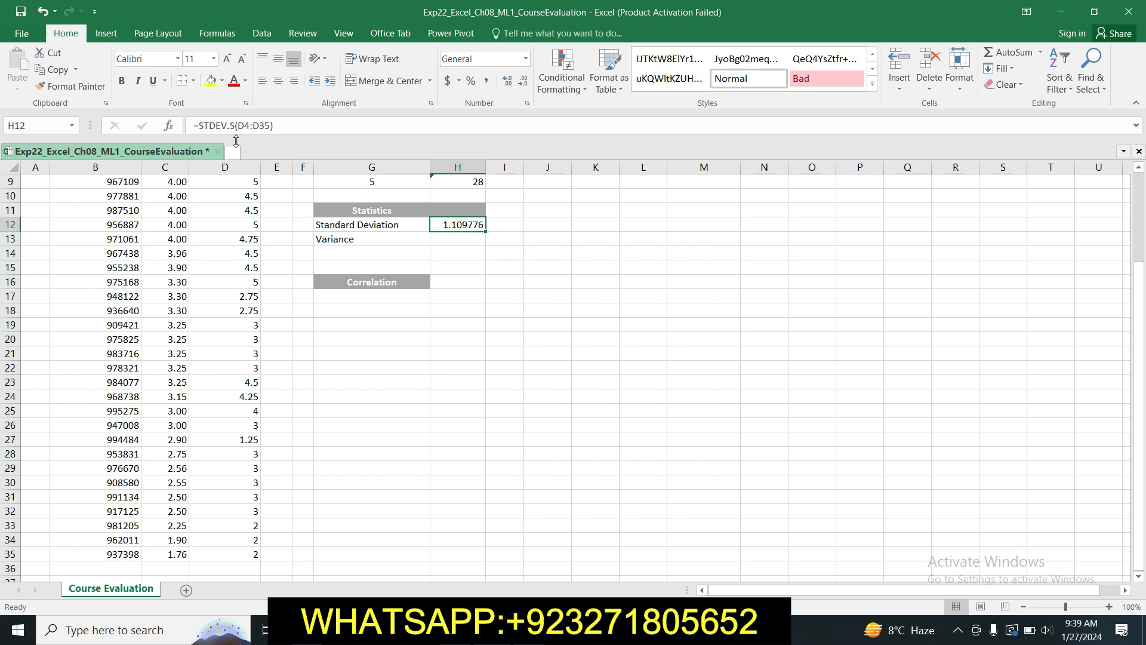
Step: Switch to the Word instructions and highlight the step 4 VAR.S instruction in yellow
{"action": "key", "text": "alt+Tab"}
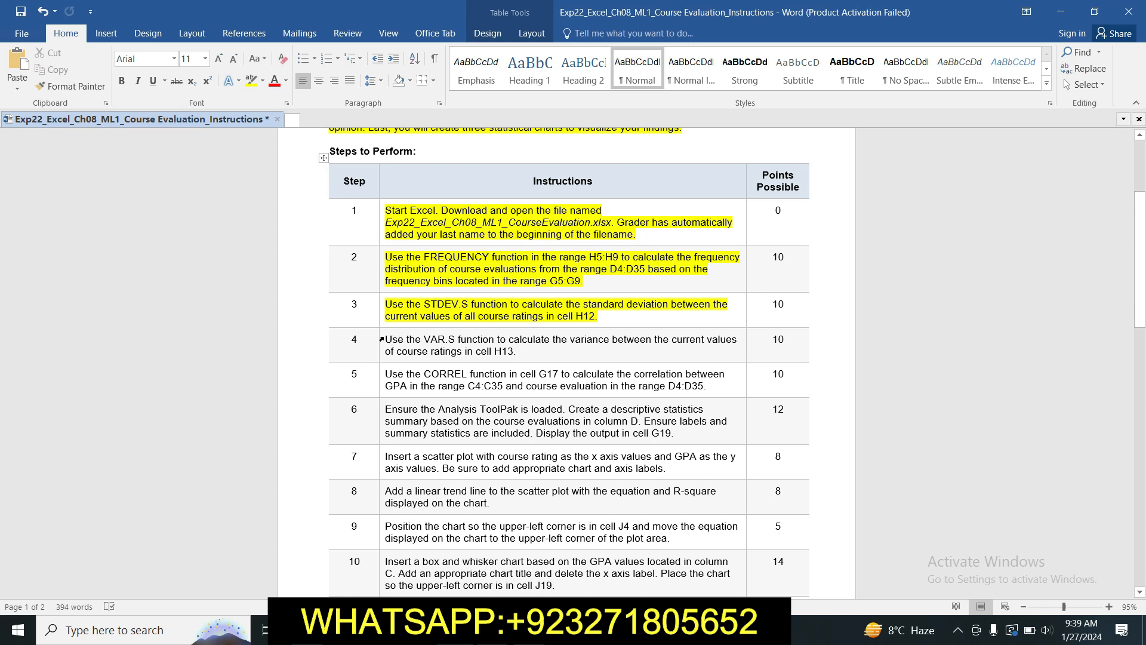
{"action": "left_click", "coordinate": [381, 338]}
{"action": "left_click", "coordinate": [436, 312]}
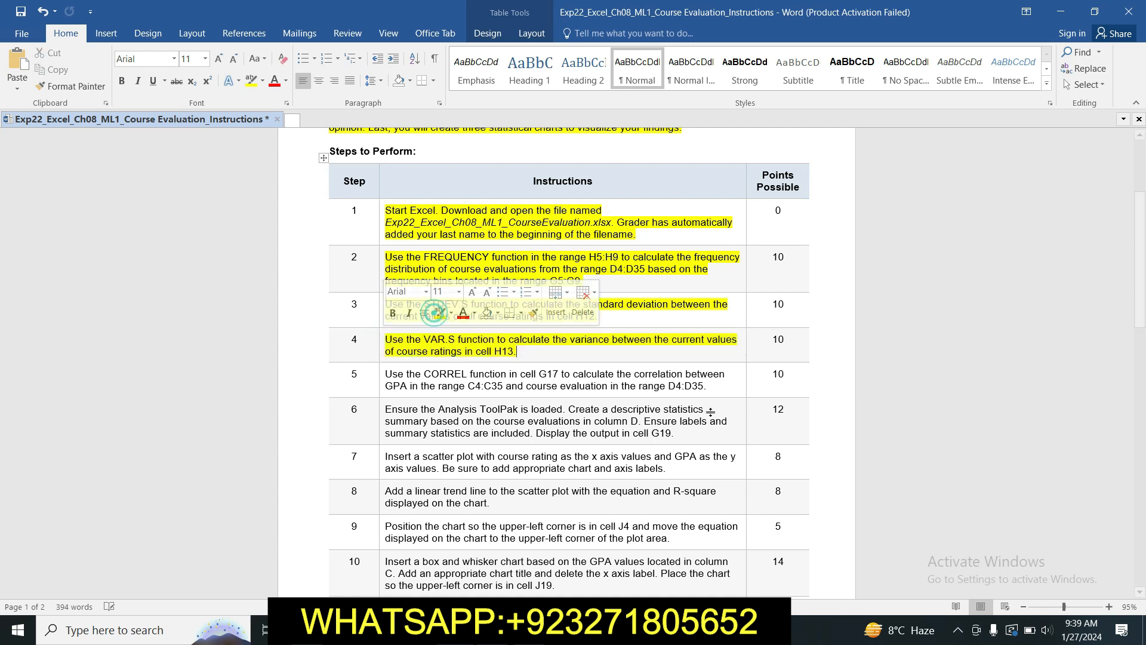
{"action": "left_click", "coordinate": [812, 459]}
{"action": "left_click_drag", "start_coordinate": [1141, 275], "coordinate": [1141, 299]}
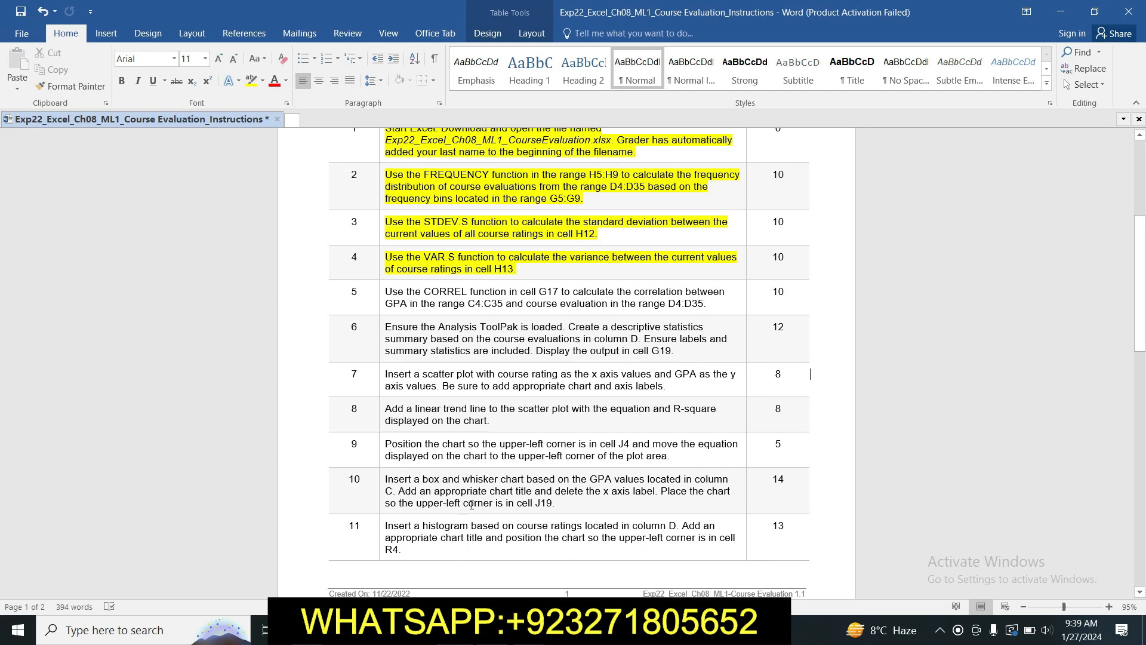
Step: Return to the Excel workbook and calculate the course rating variance in cell H13 with =VAR(D4:D35)
{"action": "key", "text": "alt+Tab"}
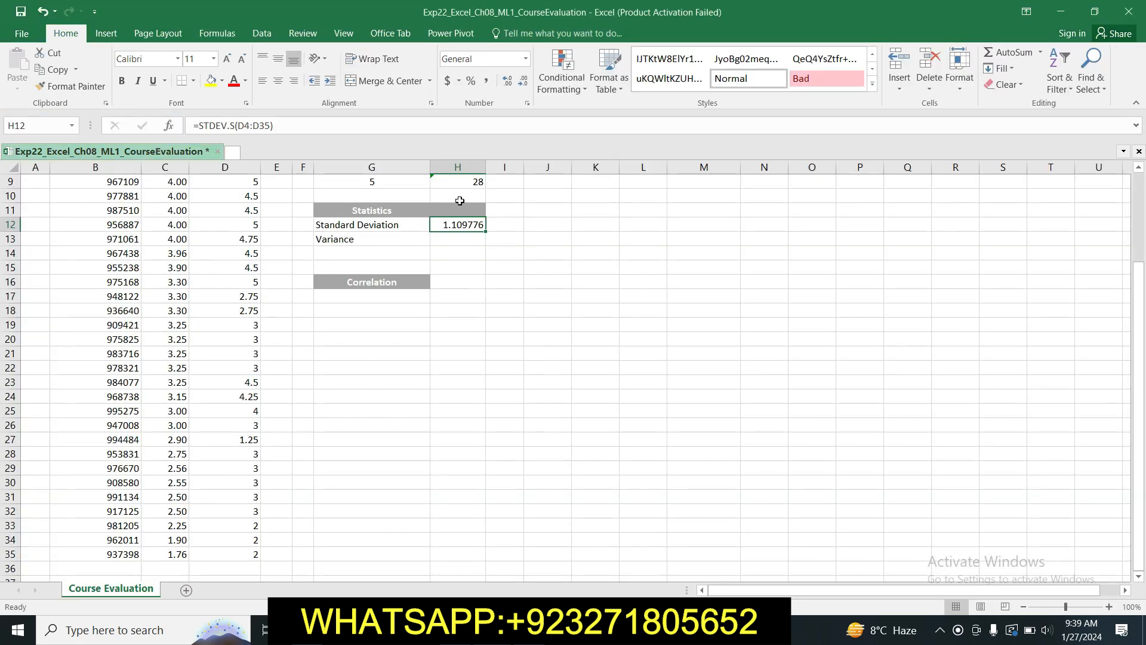
{"action": "left_click", "coordinate": [469, 237]}
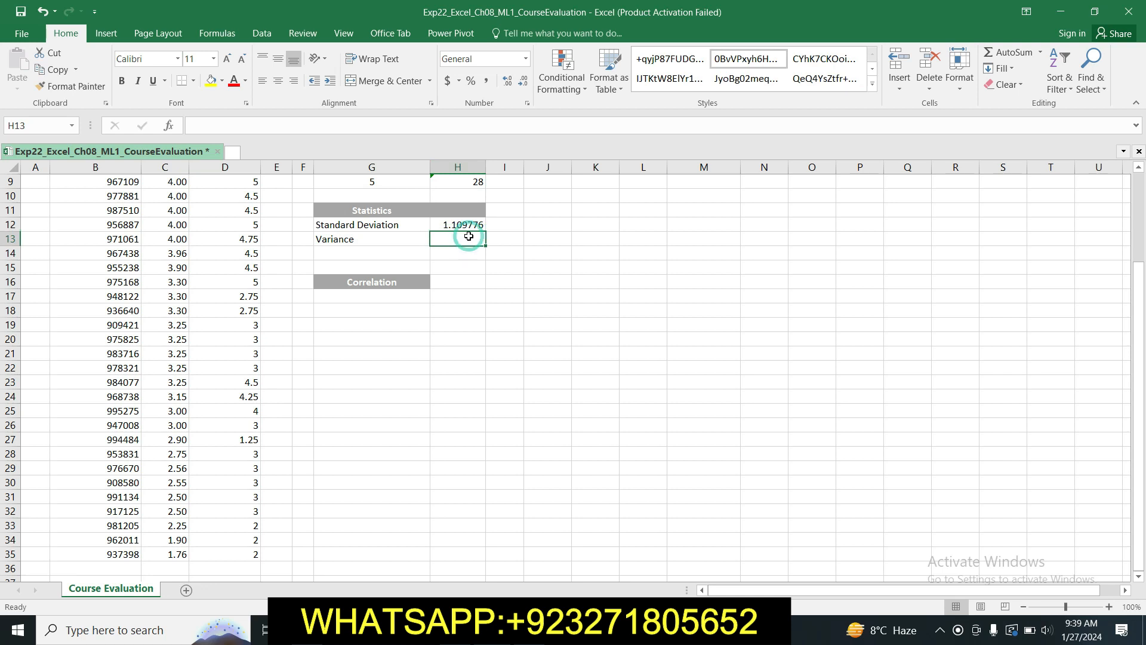
{"action": "left_click", "coordinate": [377, 128]}
{"action": "type", "text": "=VA"}
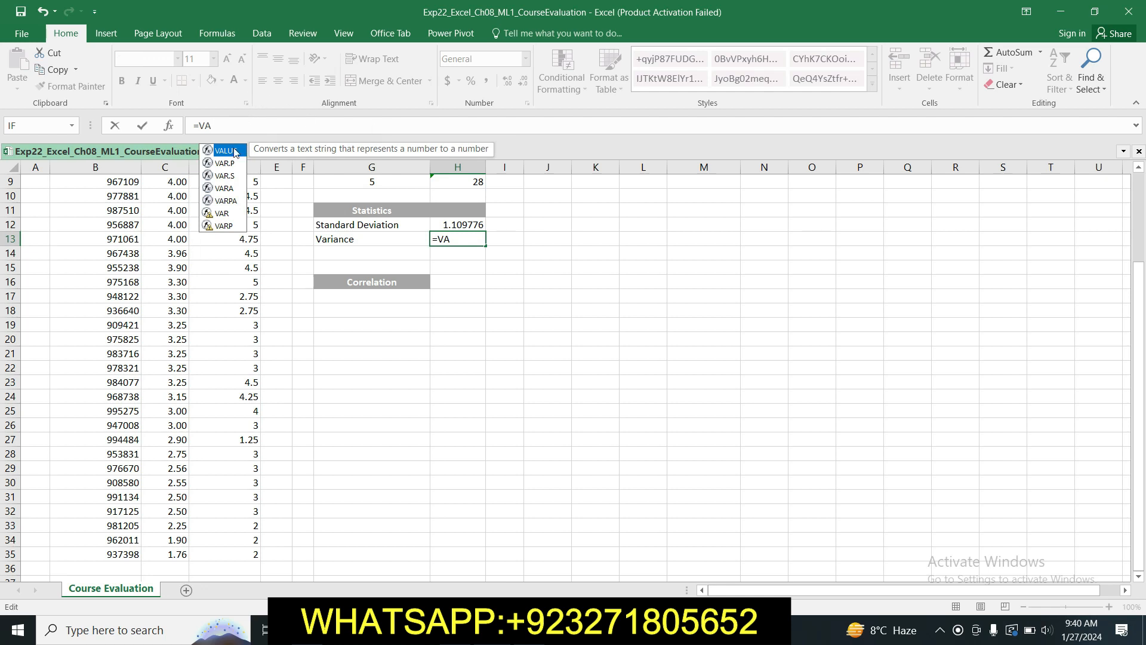
{"action": "left_click", "coordinate": [227, 181]}
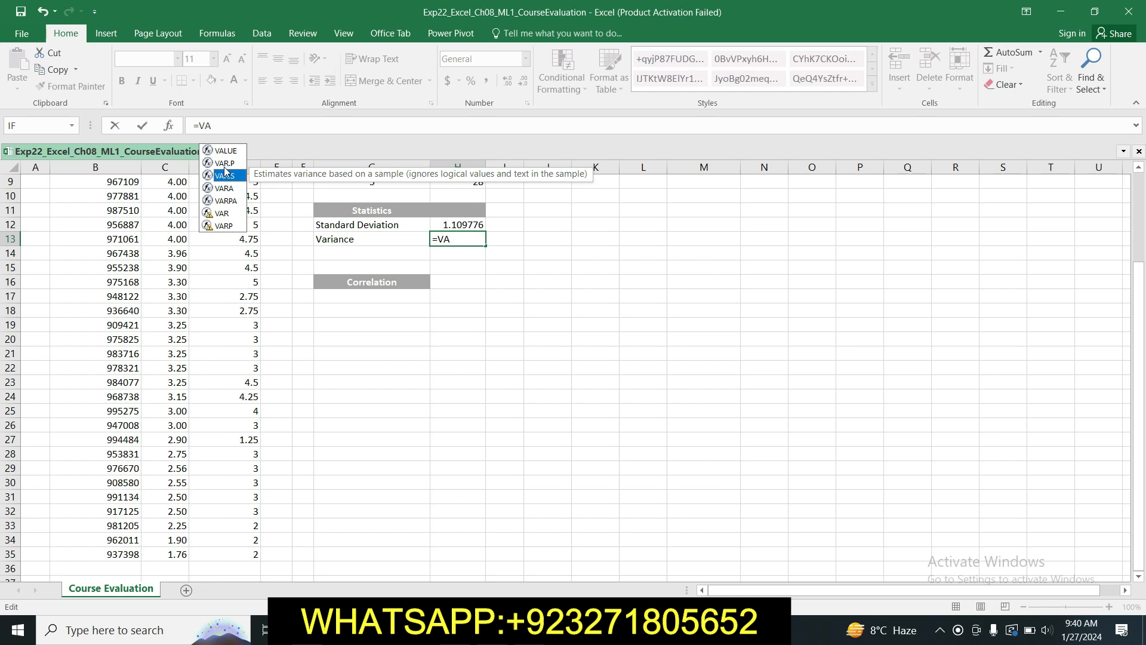
{"action": "double_click", "coordinate": [225, 213]}
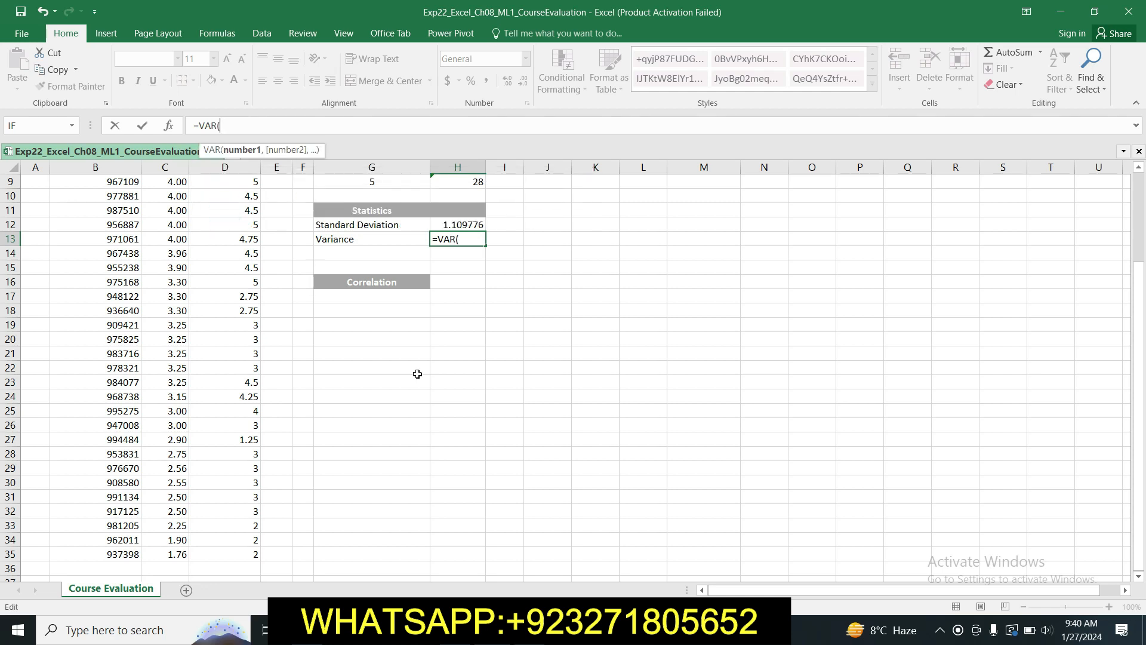
{"action": "key", "text": "alt+Tab"}
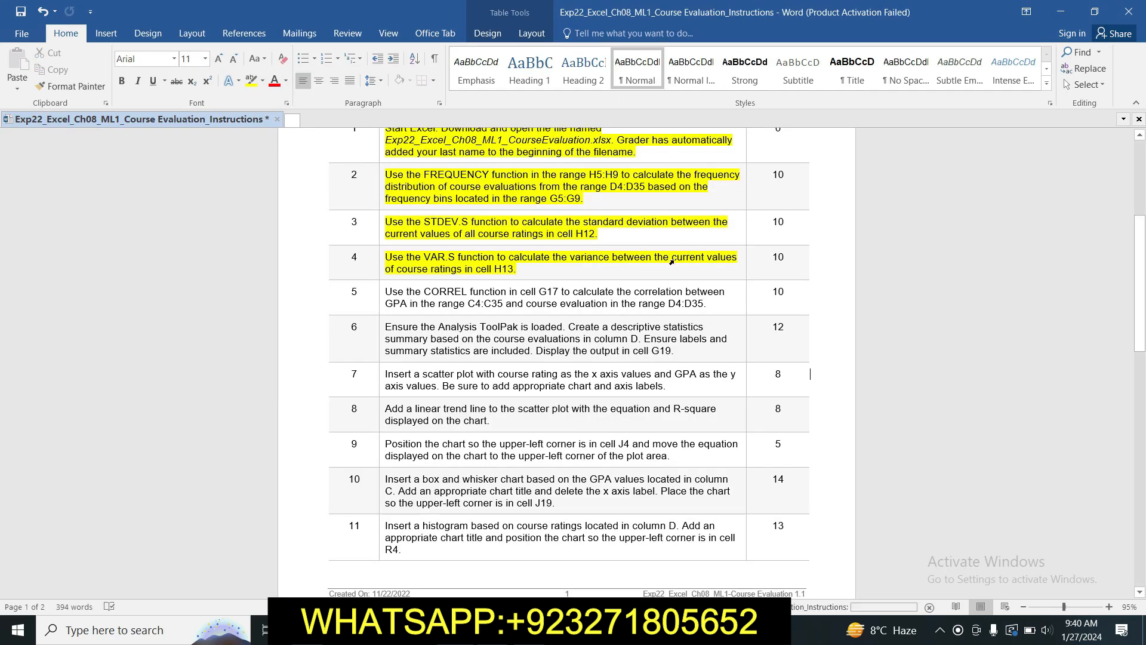
{"action": "key", "text": "alt+Tab"}
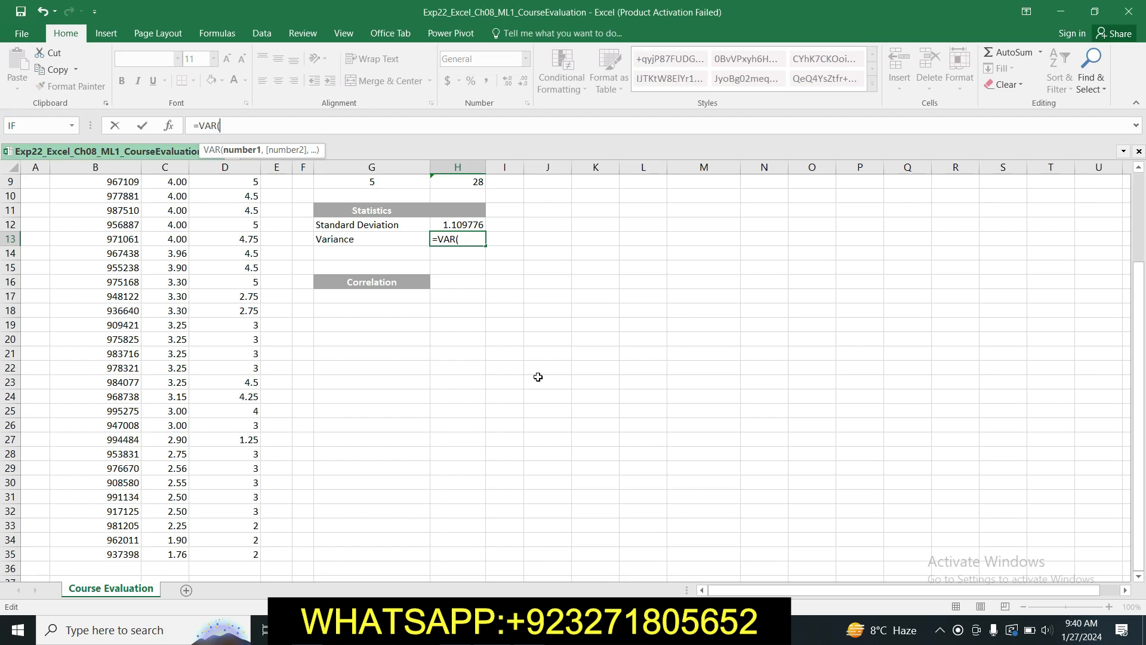
{"action": "left_click_drag", "start_coordinate": [1137, 386], "coordinate": [1140, 291]}
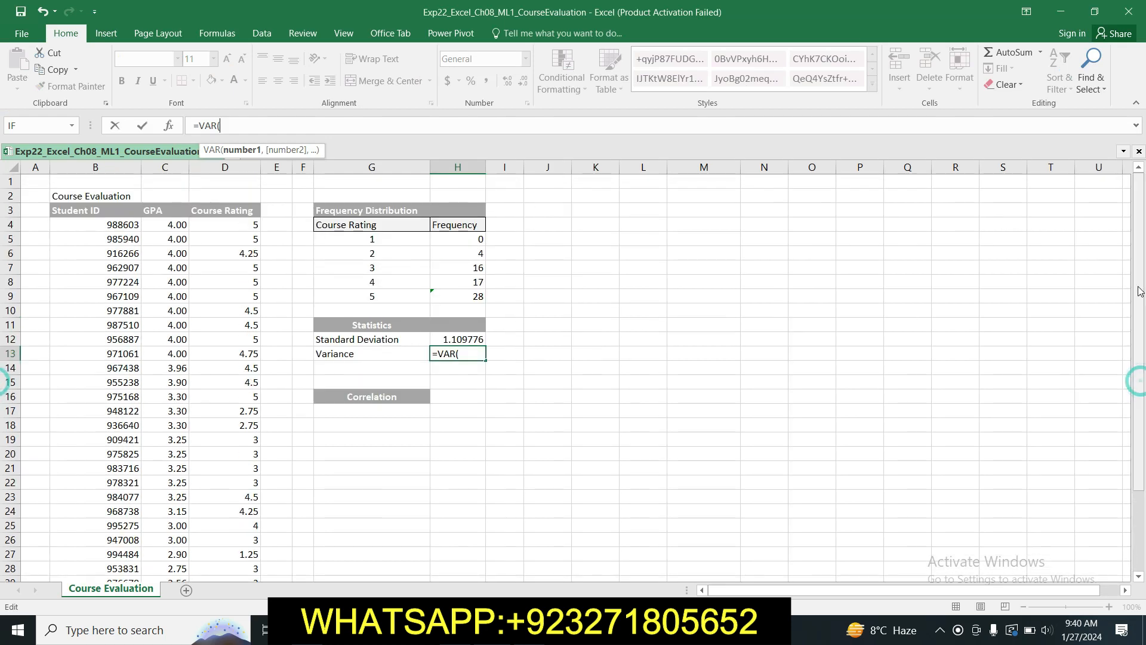
{"action": "left_click_drag", "start_coordinate": [229, 223], "coordinate": [245, 564]}
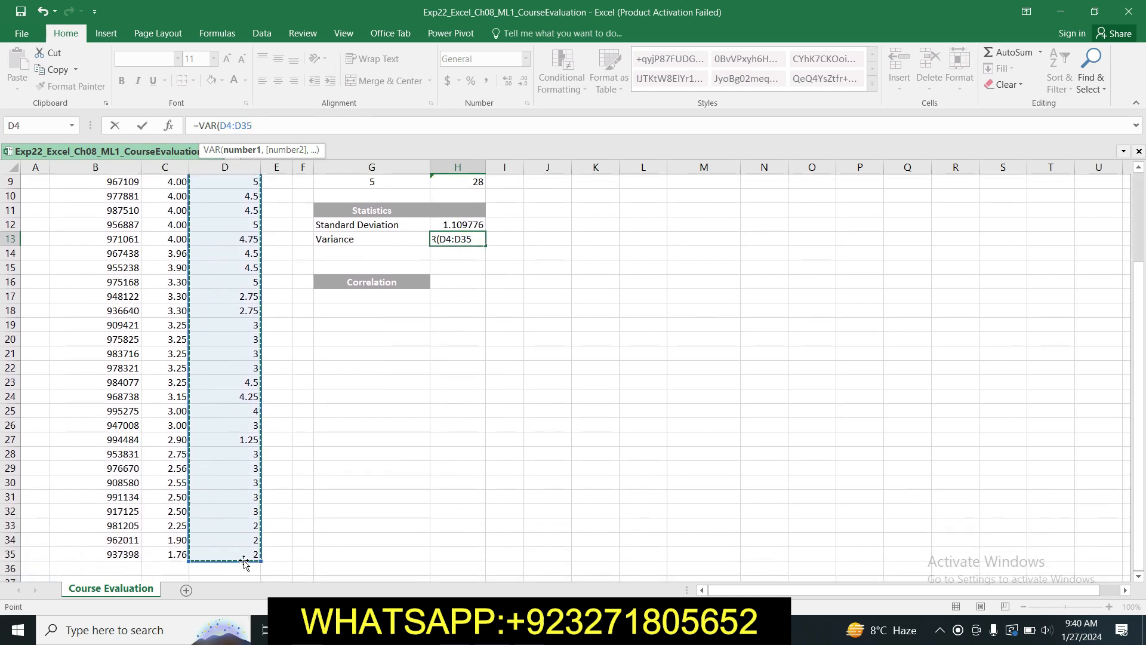
{"action": "type", "text": ")"}
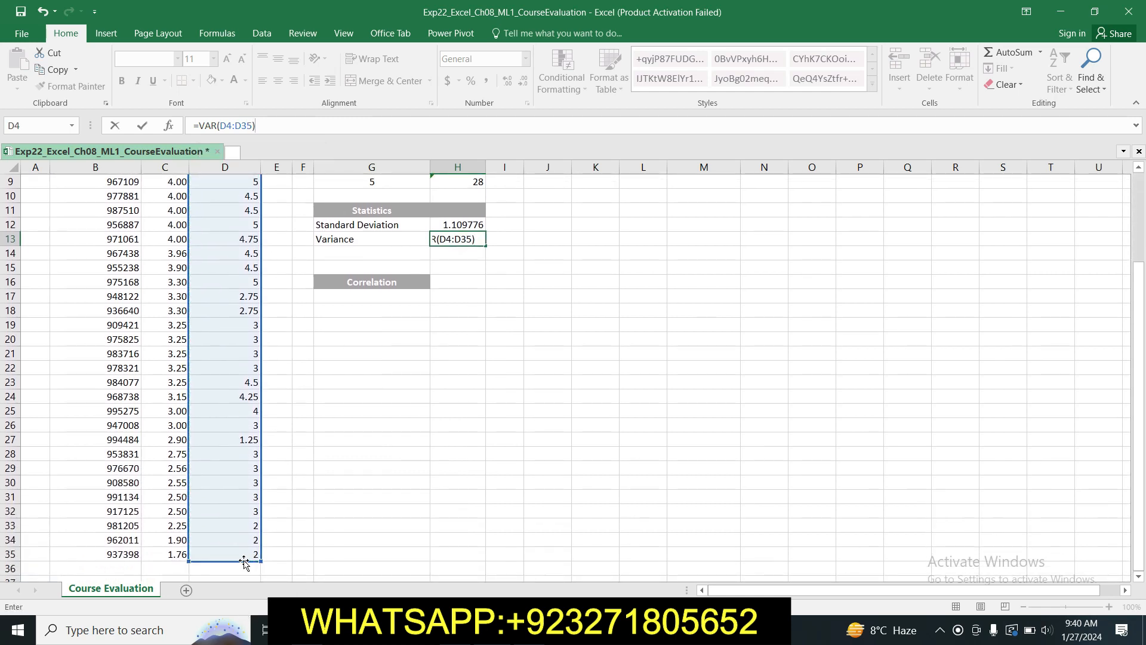
{"action": "key", "text": "Return"}
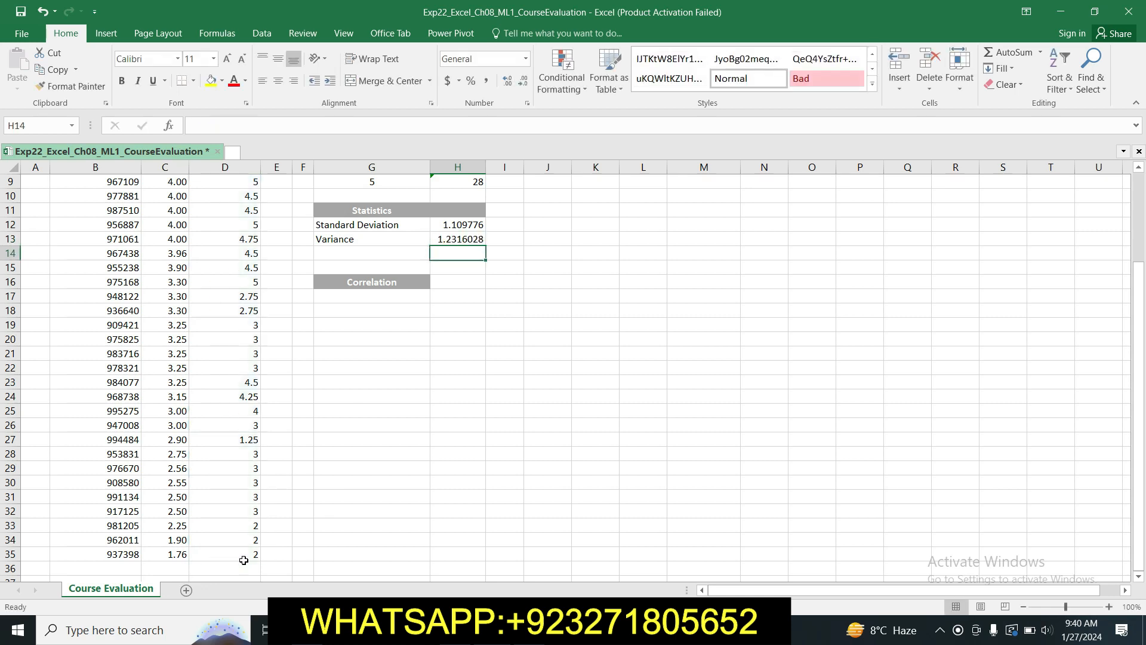
{"action": "left_click", "coordinate": [466, 240]}
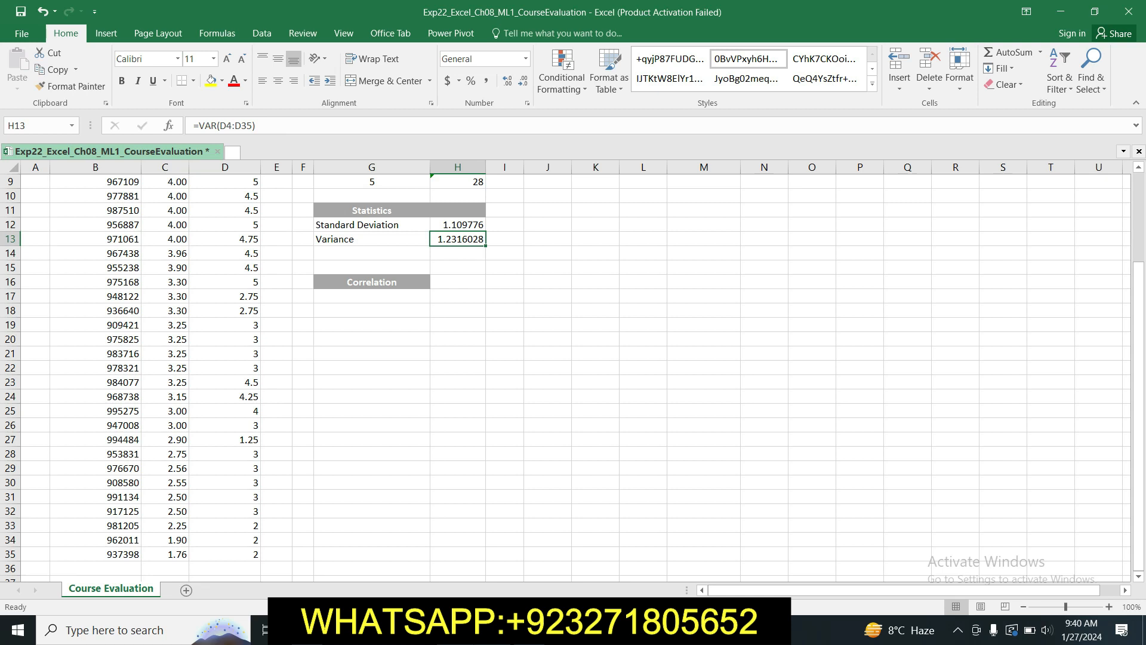
Step: Switch to the Word instructions and highlight the step 5 CORREL instruction in yellow
{"action": "key", "text": "alt+Tab"}
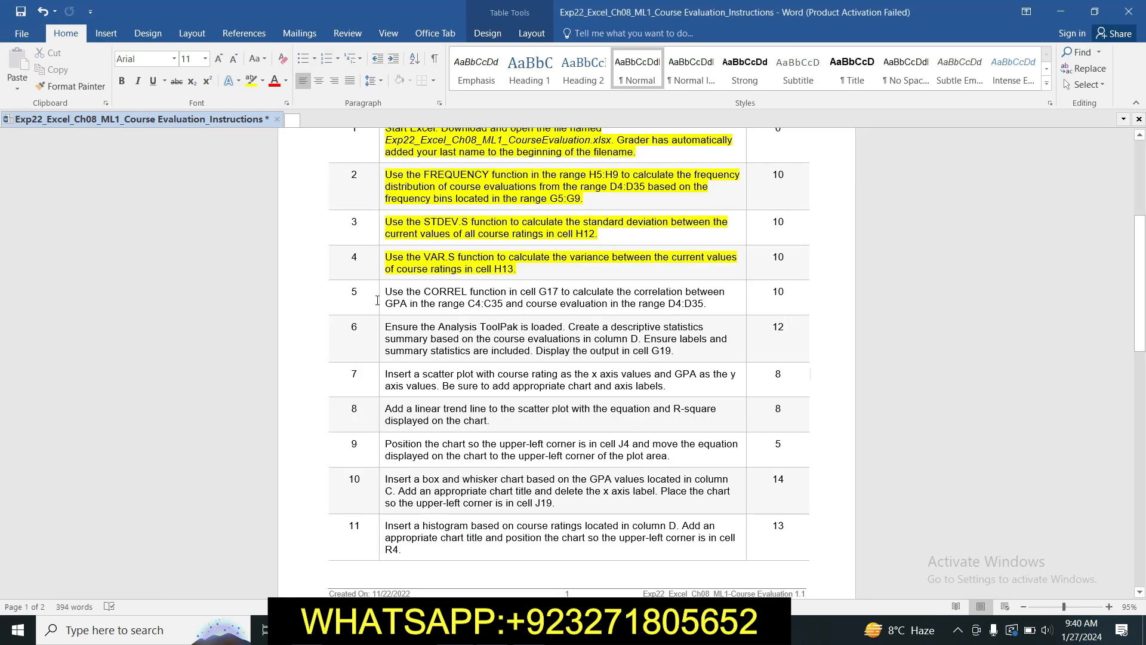
{"action": "left_click", "coordinate": [381, 295]}
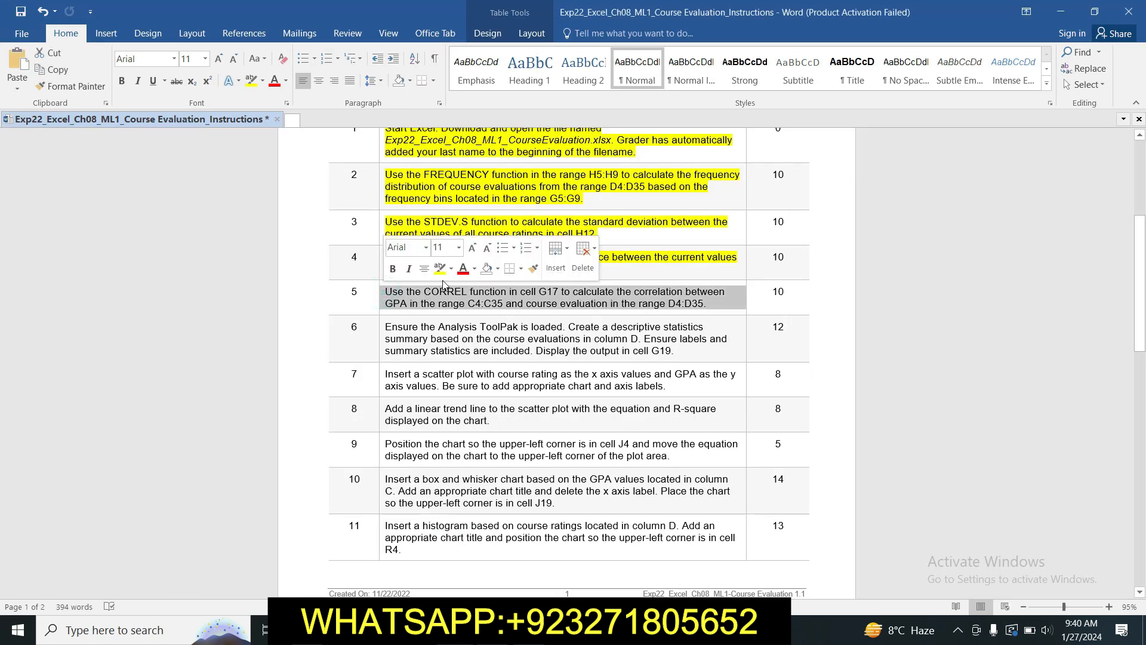
{"action": "left_click", "coordinate": [443, 270]}
{"action": "left_click", "coordinate": [460, 322]}
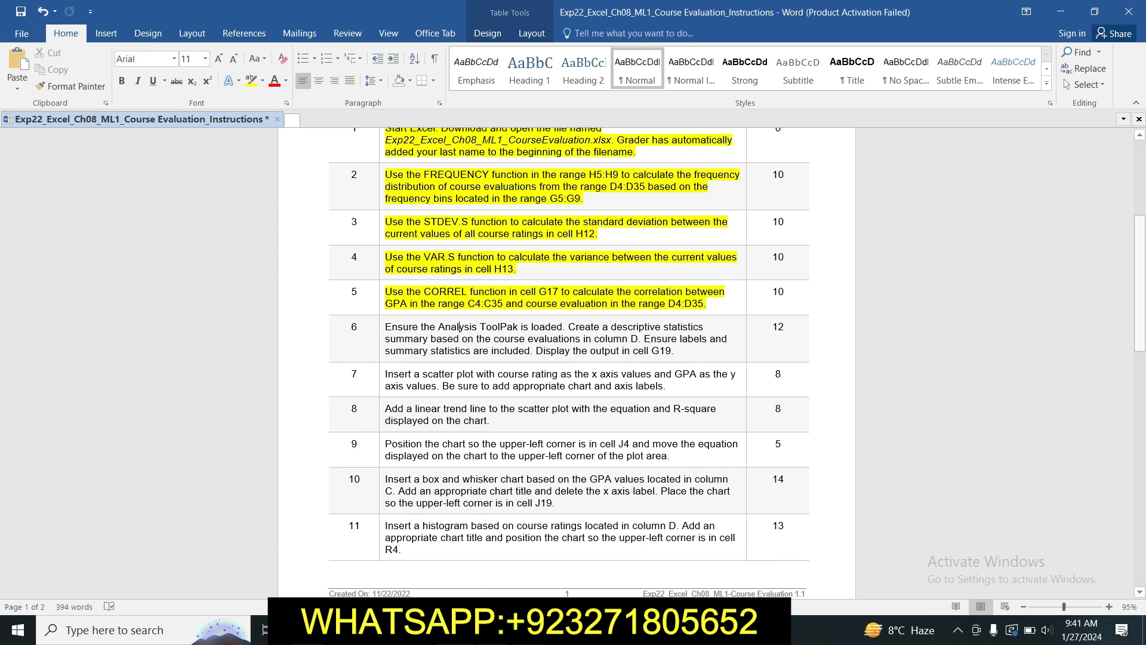
Step: Switch to the Excel workbook and start a CORREL formula in cell G17 with the GPA range C4:C35 as the first array
{"action": "mouse_move", "coordinate": [491, 629]}
{"action": "key", "text": "alt+Tab"}
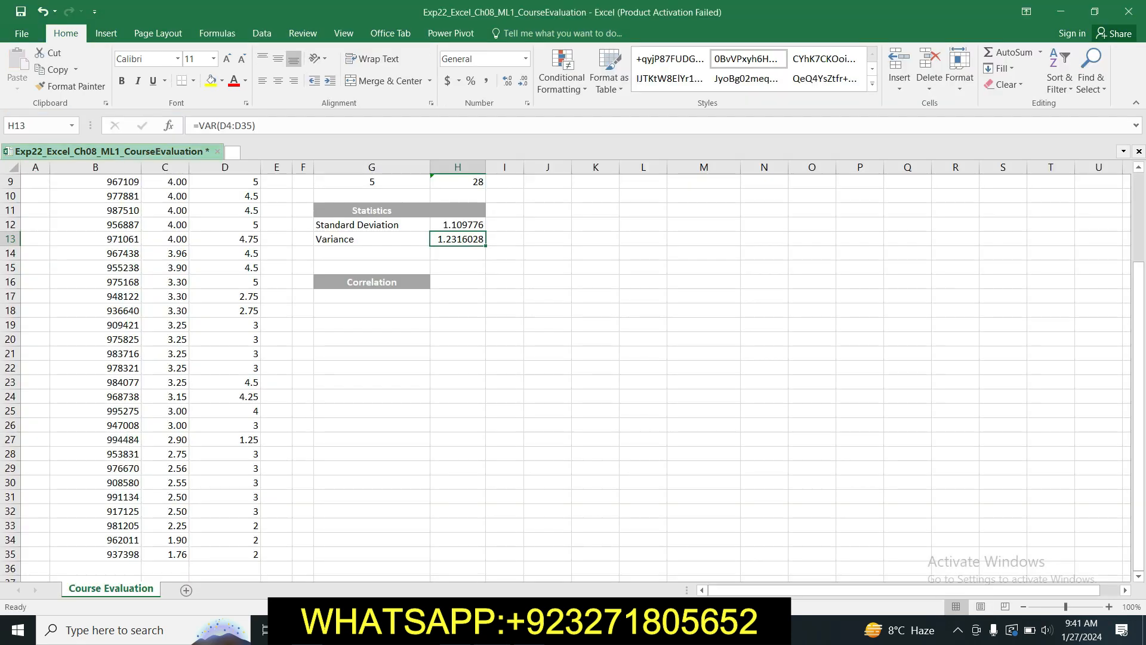
{"action": "left_click", "coordinate": [383, 298]}
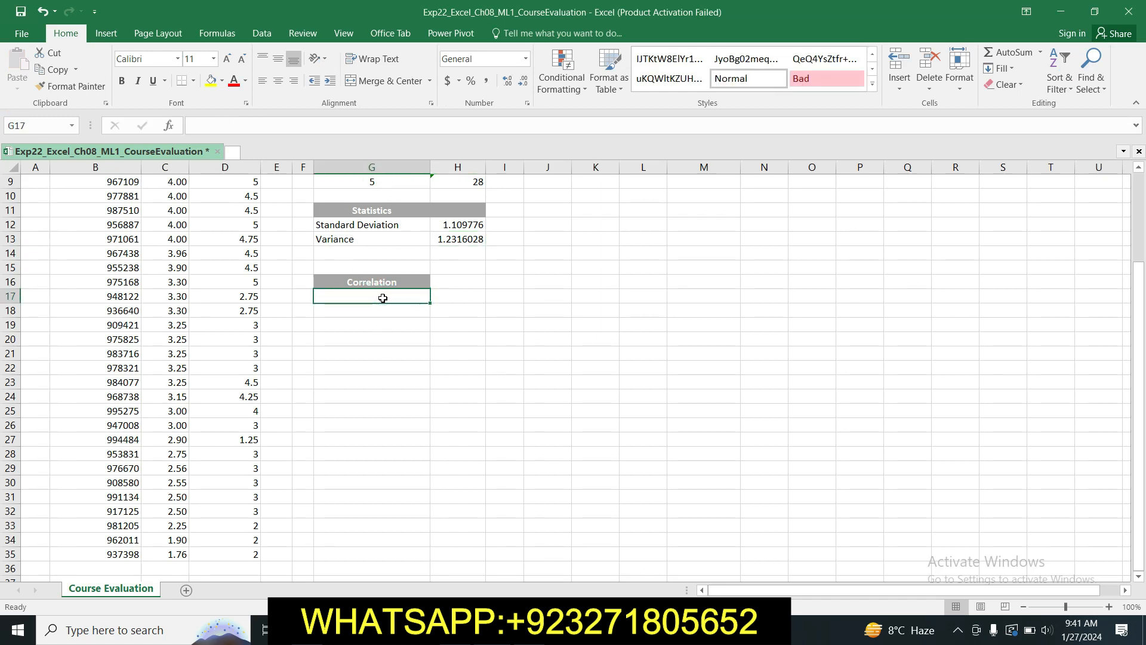
{"action": "type", "text": "=CORR"}
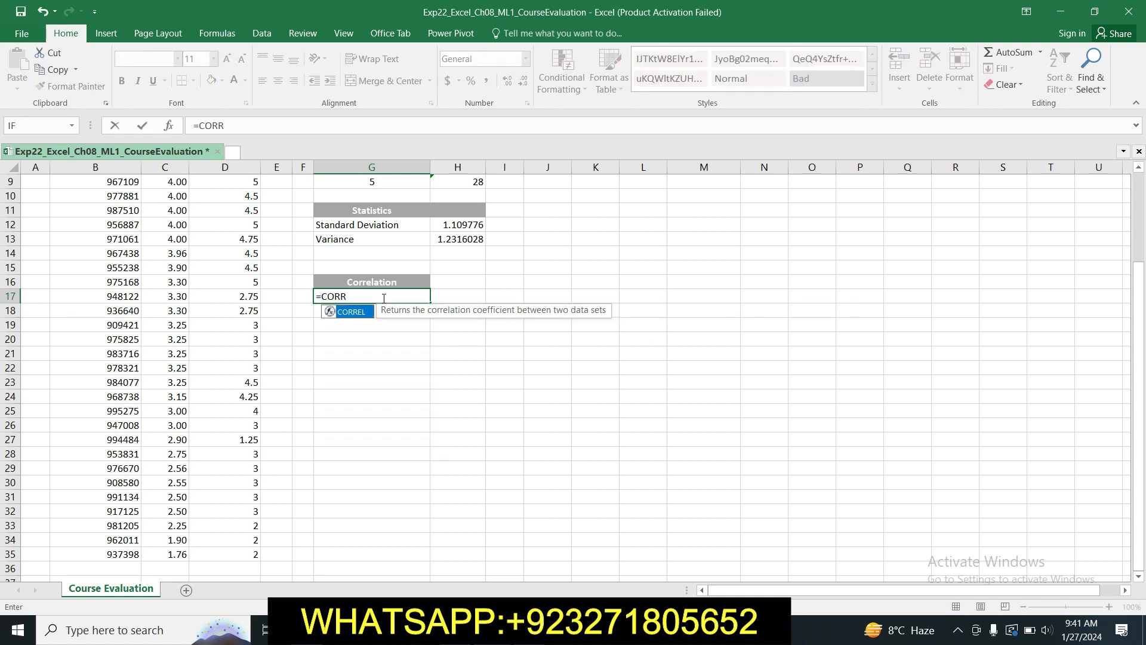
{"action": "double_click", "coordinate": [354, 312]}
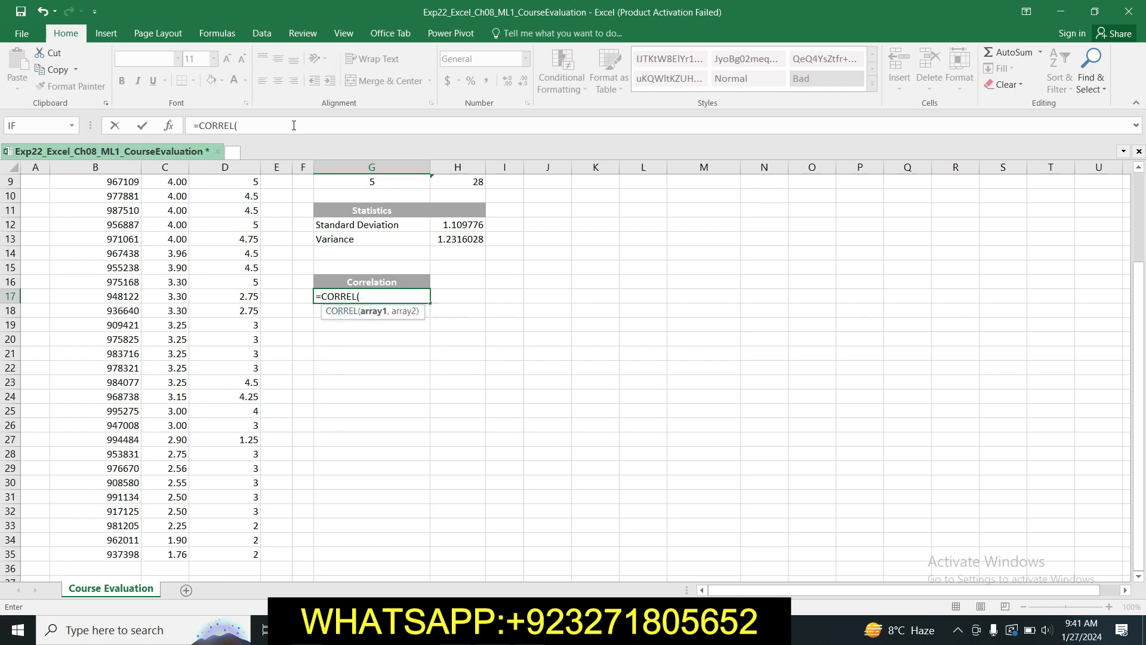
{"action": "key", "text": "alt+Tab"}
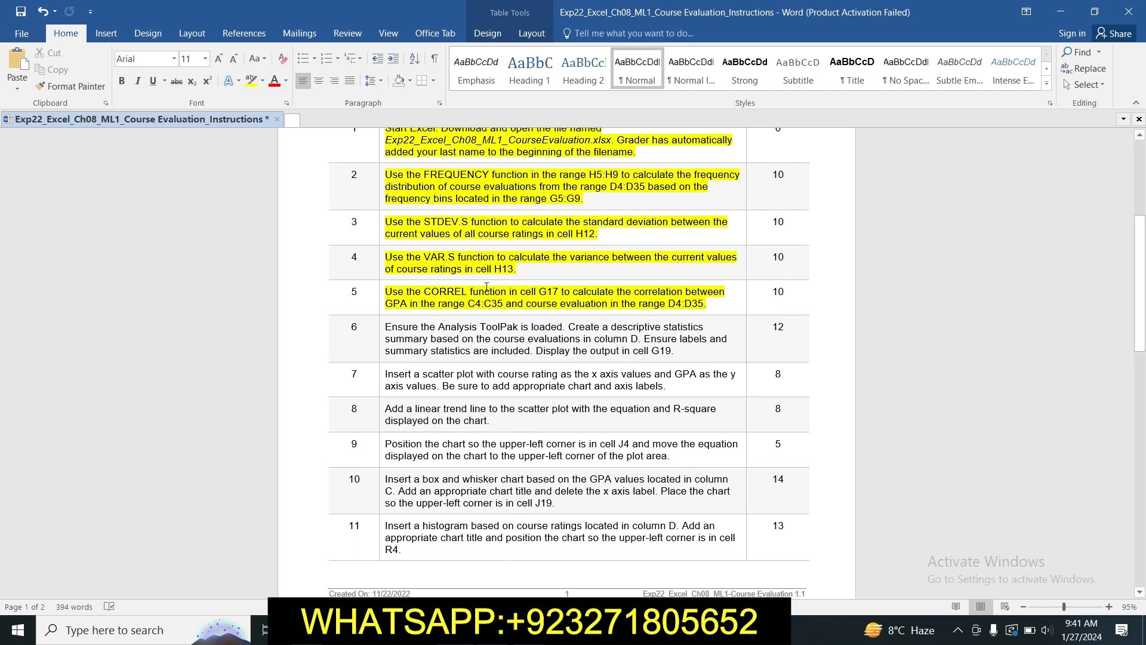
{"action": "key", "text": "alt+Tab"}
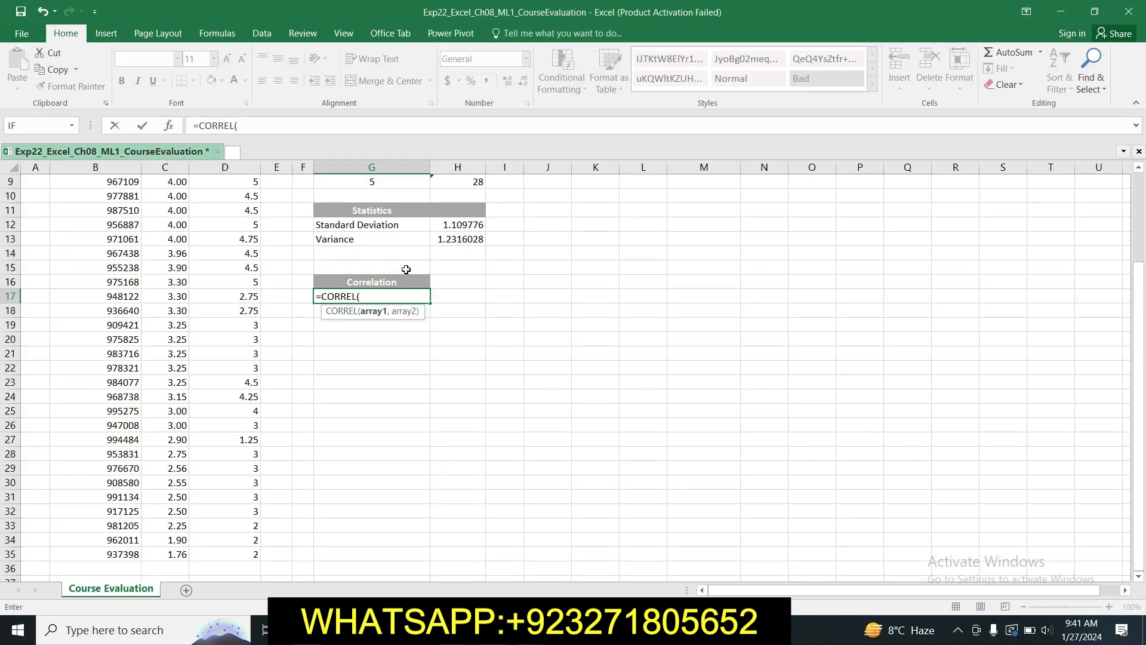
{"action": "left_click_drag", "start_coordinate": [1136, 399], "coordinate": [1050, 198]}
{"action": "left_click_drag", "start_coordinate": [158, 227], "coordinate": [162, 550]}
{"action": "type", "text": ","}
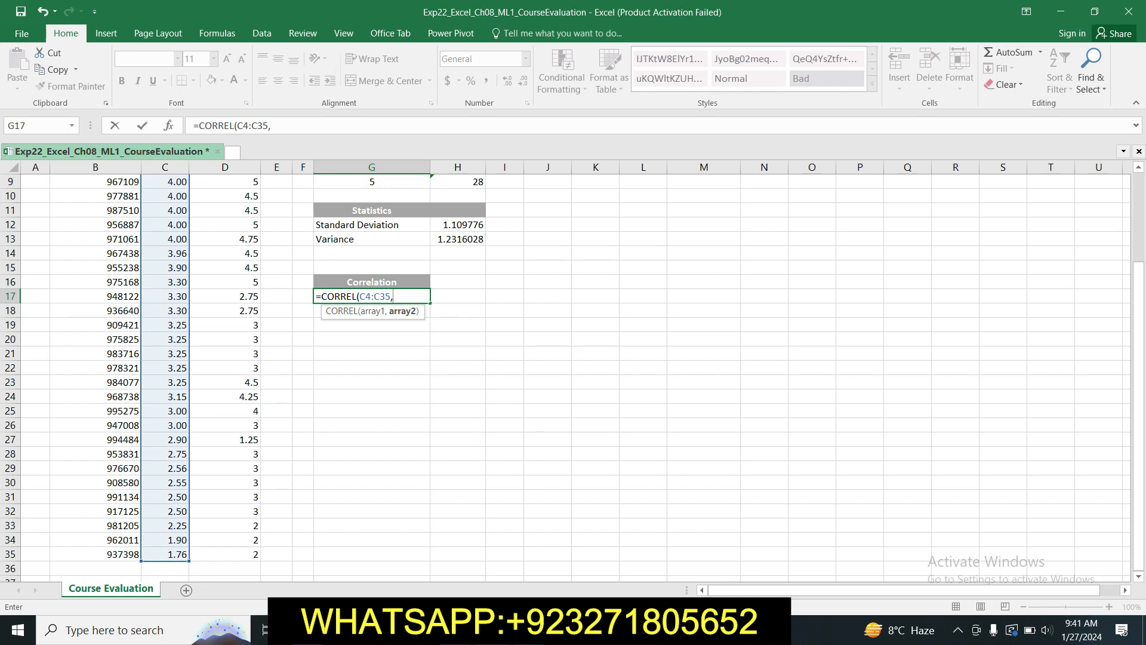
Step: Complete the correlation formula in G17 with the course rating range D4:D35 as the second array
{"action": "key", "text": "alt+Tab"}
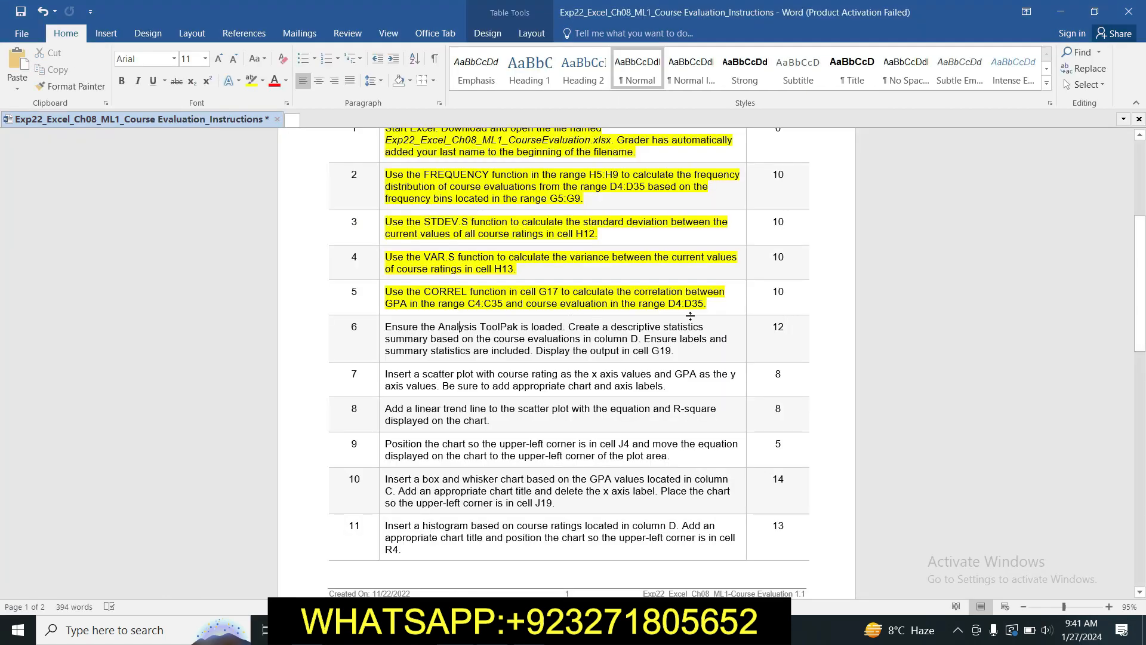
{"action": "key", "text": "alt+Tab"}
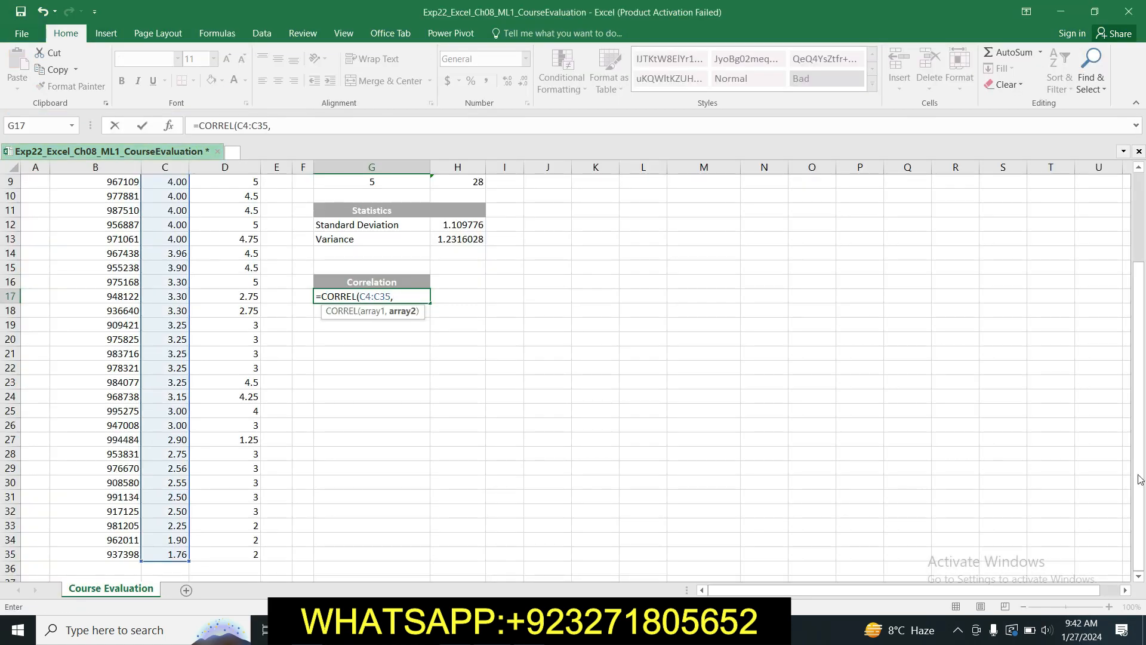
{"action": "left_click_drag", "start_coordinate": [1142, 483], "coordinate": [1142, 391]}
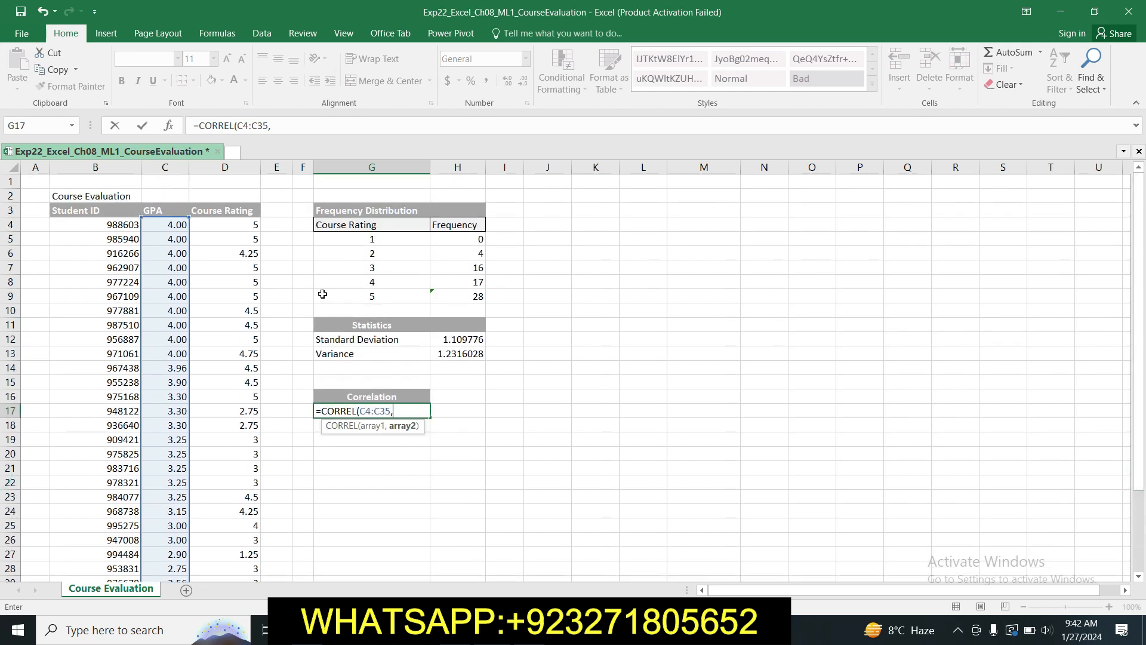
{"action": "left_click_drag", "start_coordinate": [236, 223], "coordinate": [238, 523]}
{"action": "left_click", "coordinate": [336, 123]}
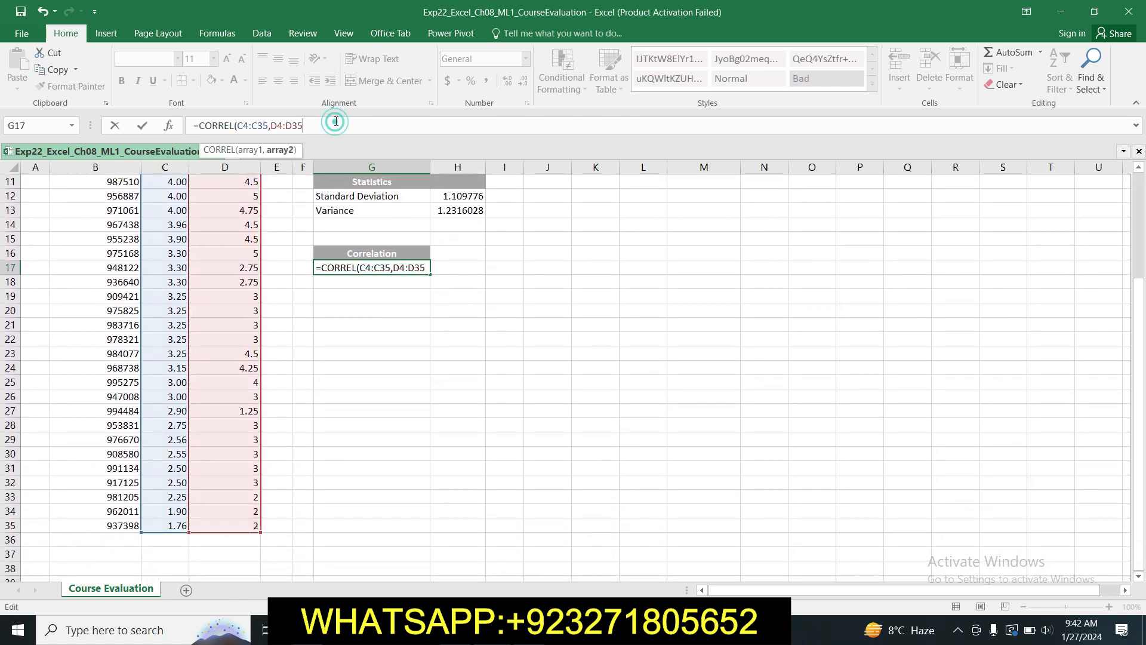
{"action": "type", "text": ")"}
{"action": "key", "text": "Return"}
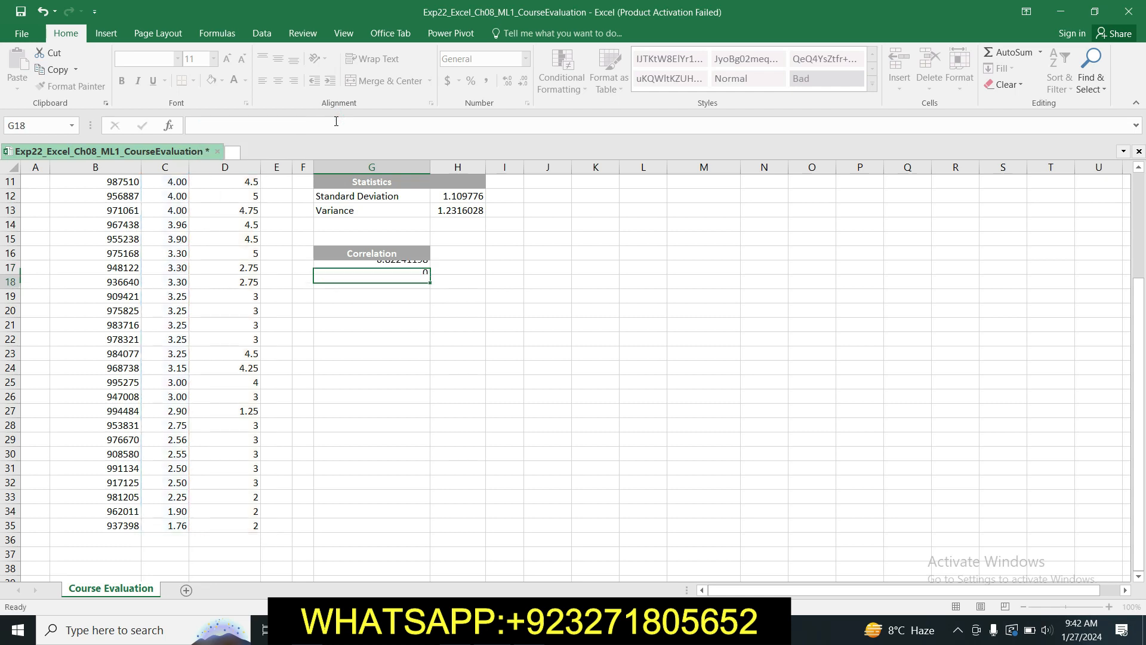
{"action": "left_click", "coordinate": [395, 268]}
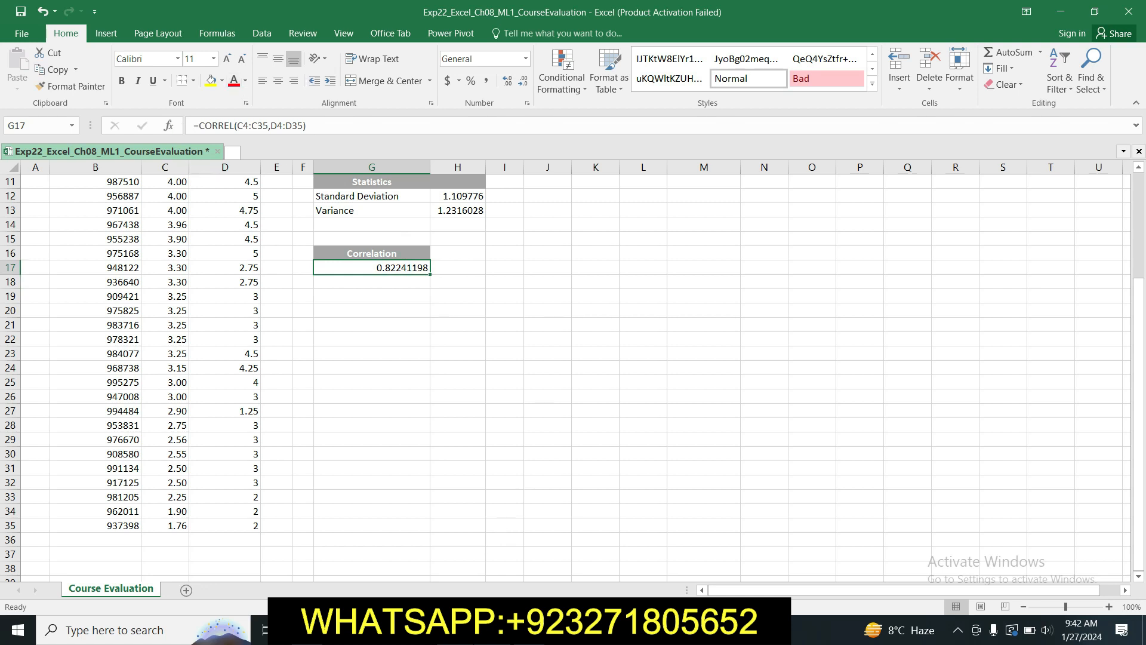
Step: Switch to the Word instructions and review the instruction table around steps 1 to 11
{"action": "key", "text": "alt+Tab"}
{"action": "mouse_move", "coordinate": [1140, 266]}
{"action": "left_mouse_down"}
{"action": "mouse_move", "coordinate": [2, 283]}
{"action": "mouse_move", "coordinate": [3, 358]}
{"action": "mouse_move", "coordinate": [597, 287]}
{"action": "mouse_move", "coordinate": [1137, 257]}
{"action": "mouse_move", "coordinate": [1141, 208]}
{"action": "mouse_move", "coordinate": [1143, 380]}
{"action": "mouse_move", "coordinate": [1140, 254]}
{"action": "left_mouse_up"}
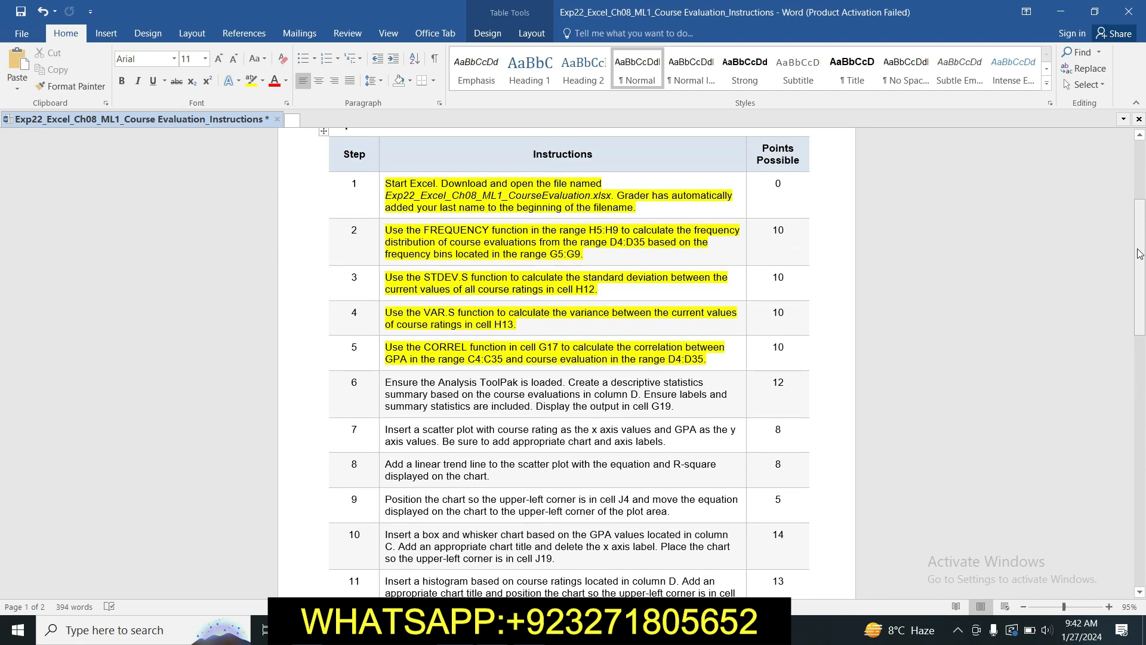